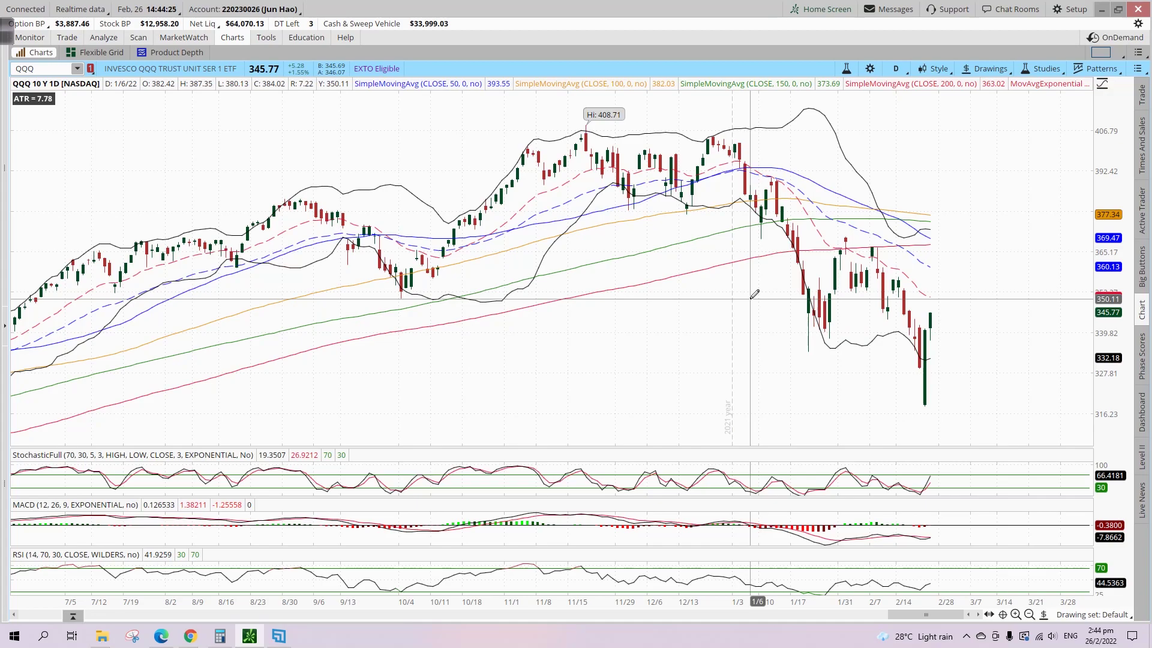
Place a horizontal price level at $350.11 across the QQQ daily chart.
left_click(752, 298)
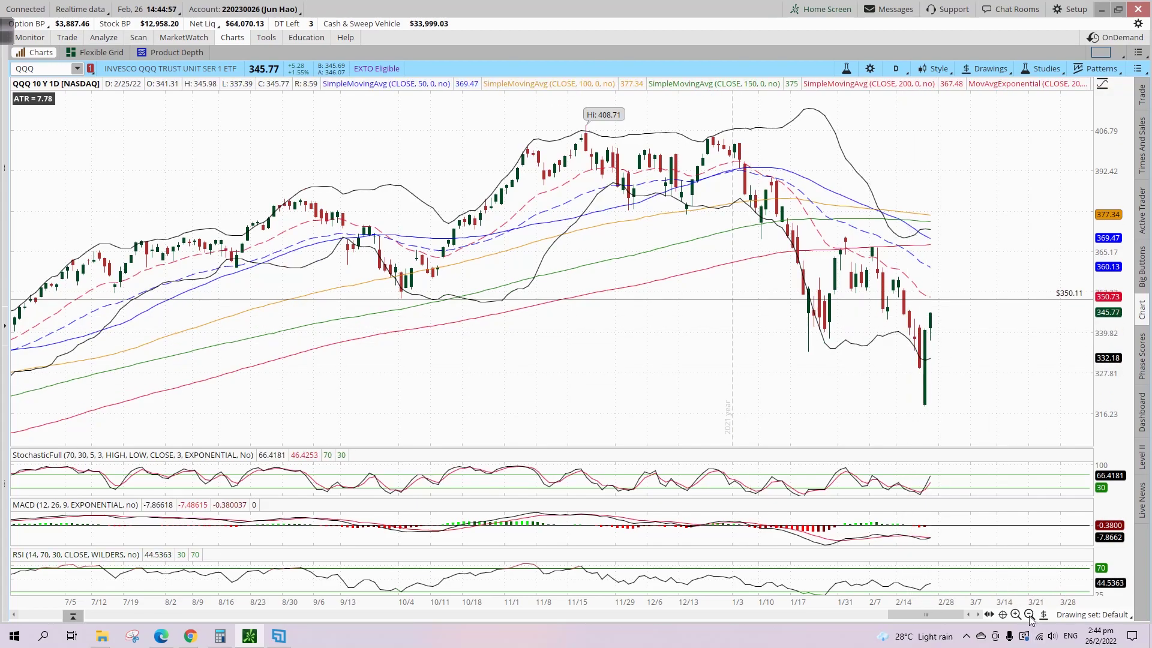
left_click(1029, 615)
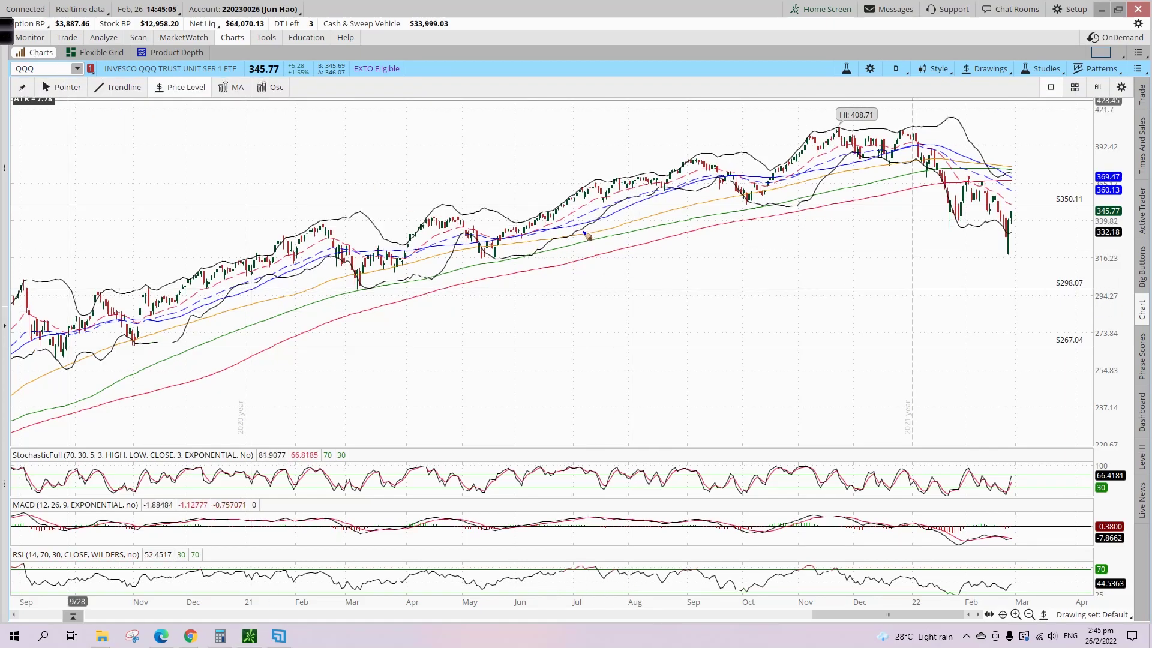
left_click_drag(586, 234, 1030, 251)
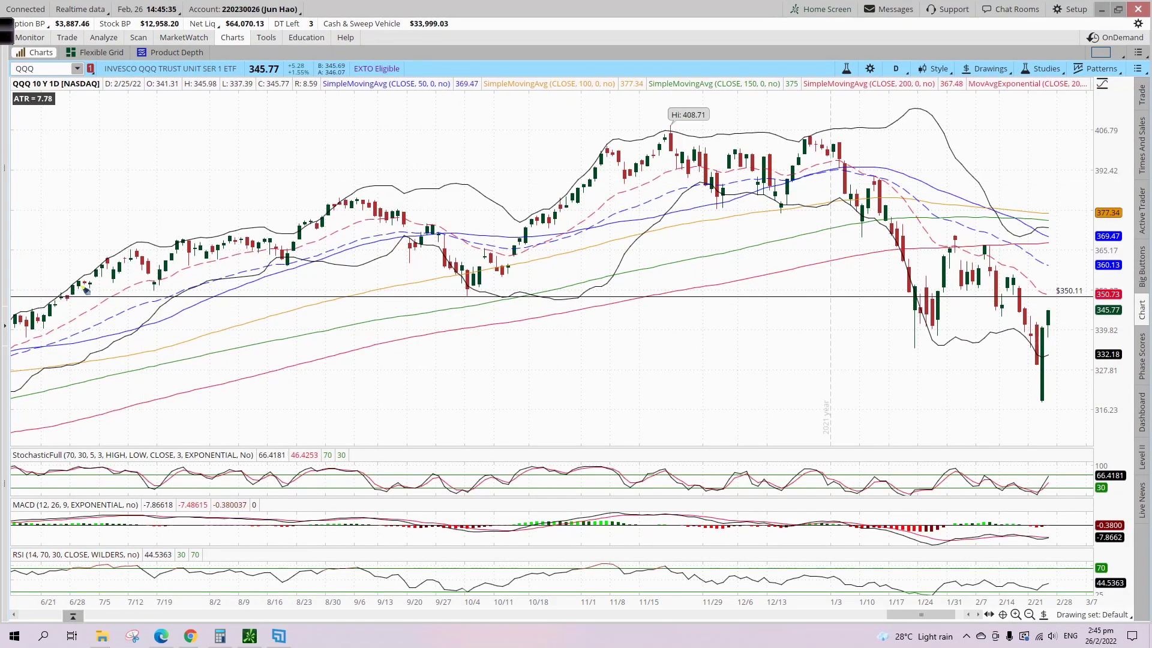
Circle the late-June and early-October touches of the $350.11 level, draw the September decline arrow, and mark the area beside the latest candle.
mouse_move(84, 288)
left_mouse_down()
mouse_move(57, 290)
mouse_move(77, 311)
mouse_move(79, 286)
left_mouse_up()
mouse_move(490, 283)
left_mouse_down()
mouse_move(451, 292)
mouse_move(498, 293)
mouse_move(495, 285)
left_mouse_up()
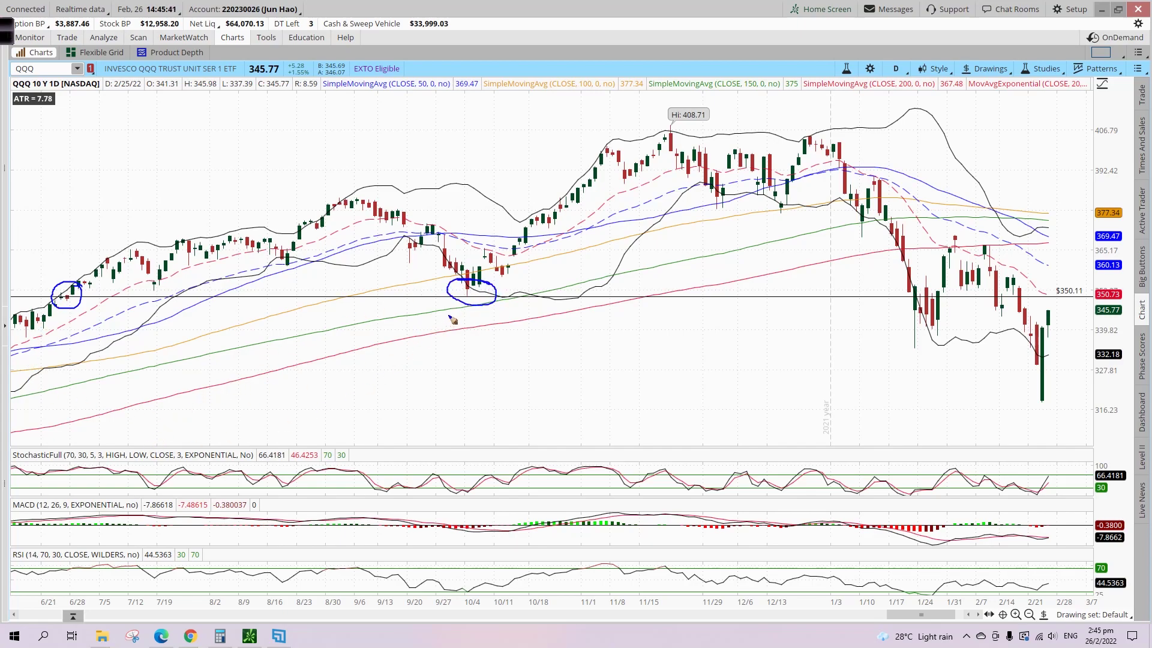
mouse_move(346, 195)
left_mouse_down()
mouse_move(468, 288)
mouse_move(474, 281)
left_mouse_up()
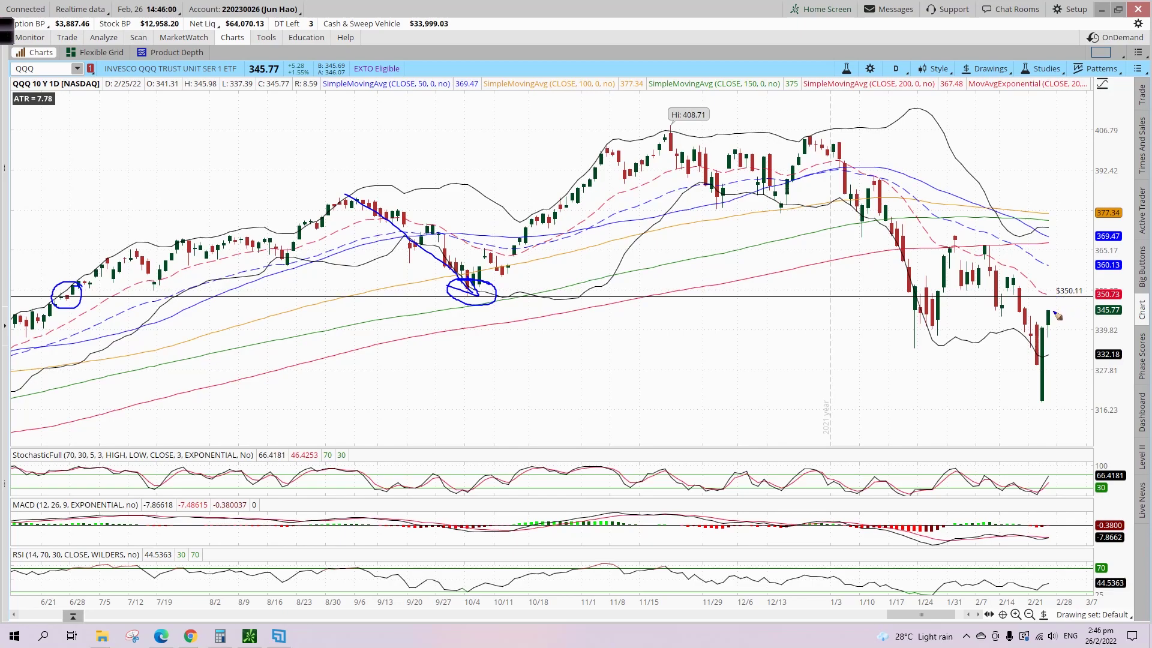
left_click_drag(1055, 323, 1068, 303)
mouse_move(1062, 296)
left_mouse_down()
mouse_move(1078, 355)
mouse_move(1086, 342)
left_mouse_up()
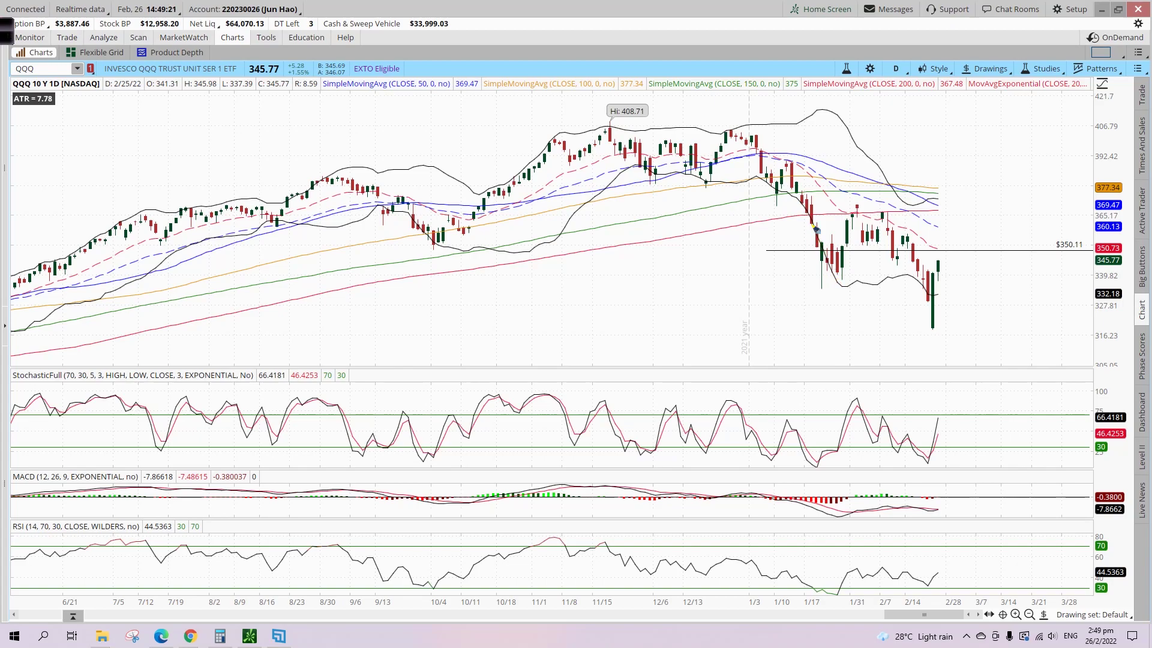
Mark the January and late-February lower band touches, underline the StochasticFull label, and circle its 30 level and matching dips.
mouse_move(813, 225)
left_mouse_down()
mouse_move(847, 287)
mouse_move(874, 284)
left_mouse_up()
left_click_drag(16, 386, 62, 387)
left_click_drag(1080, 446, 1113, 443)
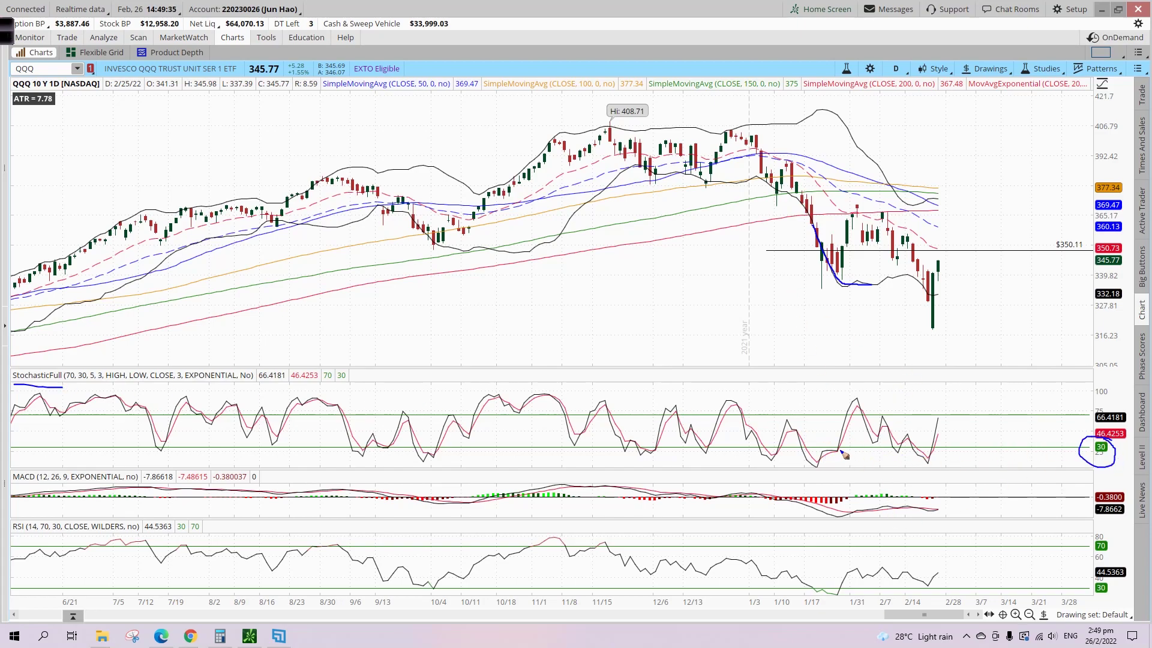
mouse_move(844, 454)
left_mouse_down()
mouse_move(835, 483)
mouse_move(843, 451)
left_mouse_up()
mouse_move(940, 446)
left_mouse_down()
mouse_move(948, 474)
mouse_move(931, 444)
left_mouse_up()
left_click_drag(916, 283, 946, 304)
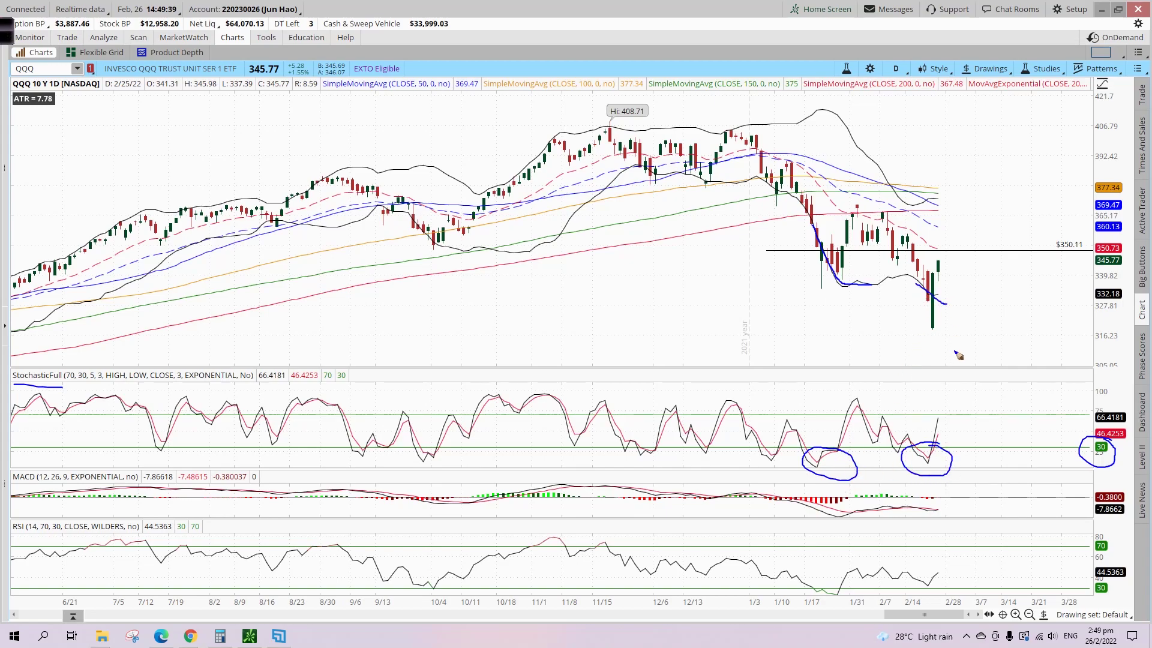
Circle the RSI label, its 30 level and its January and February lows, and trace the price swings after the January low.
mouse_move(27, 516)
left_mouse_down()
mouse_move(37, 524)
mouse_move(28, 516)
left_mouse_up()
mouse_move(1109, 581)
left_mouse_down()
mouse_move(1106, 601)
mouse_move(1110, 580)
left_mouse_up()
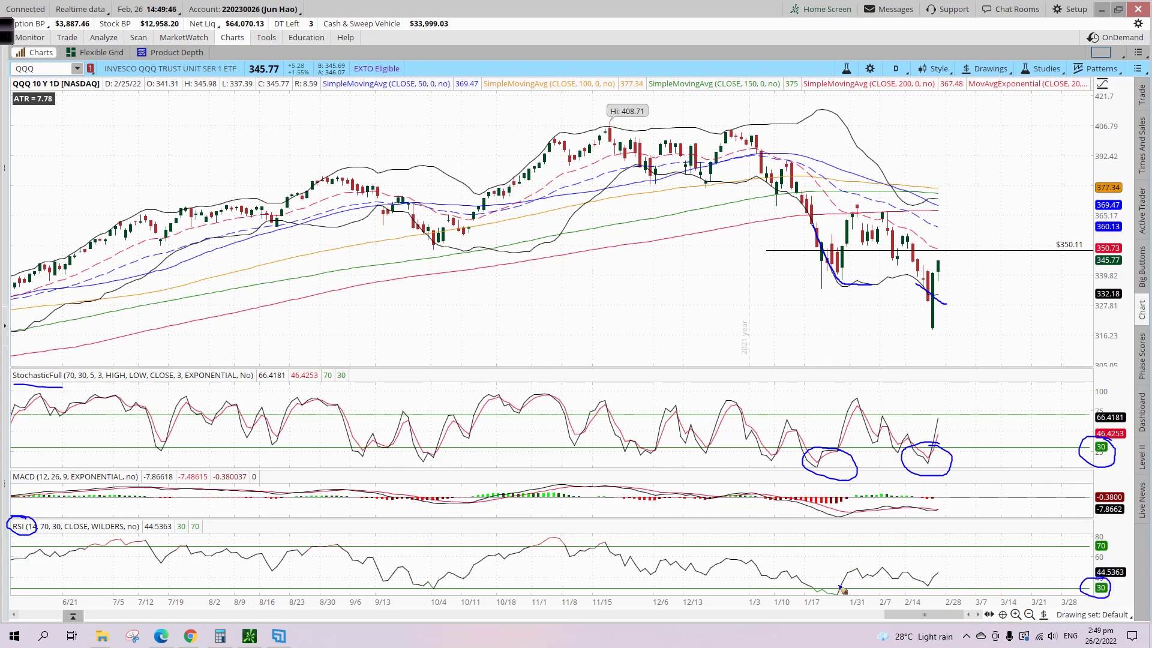
mouse_move(844, 582)
left_mouse_down()
mouse_move(825, 580)
mouse_move(843, 604)
mouse_move(796, 591)
left_mouse_up()
mouse_move(944, 589)
left_mouse_down()
mouse_move(918, 598)
mouse_move(940, 592)
left_mouse_up()
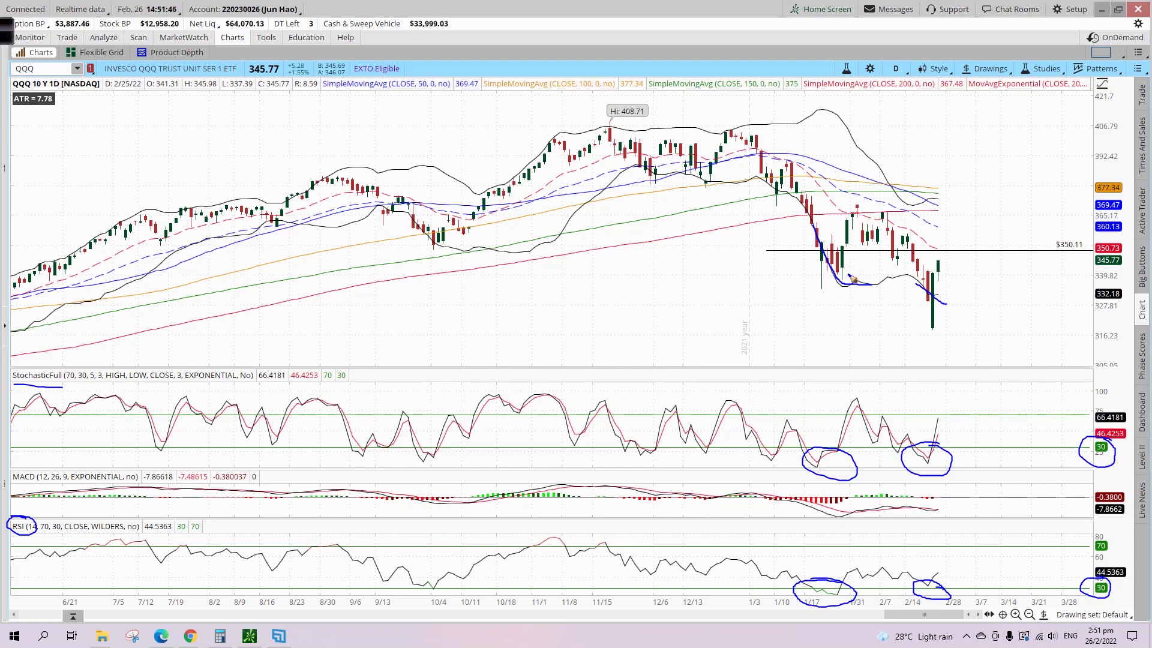
mouse_move(853, 280)
left_mouse_down()
mouse_move(874, 228)
mouse_move(892, 247)
left_mouse_up()
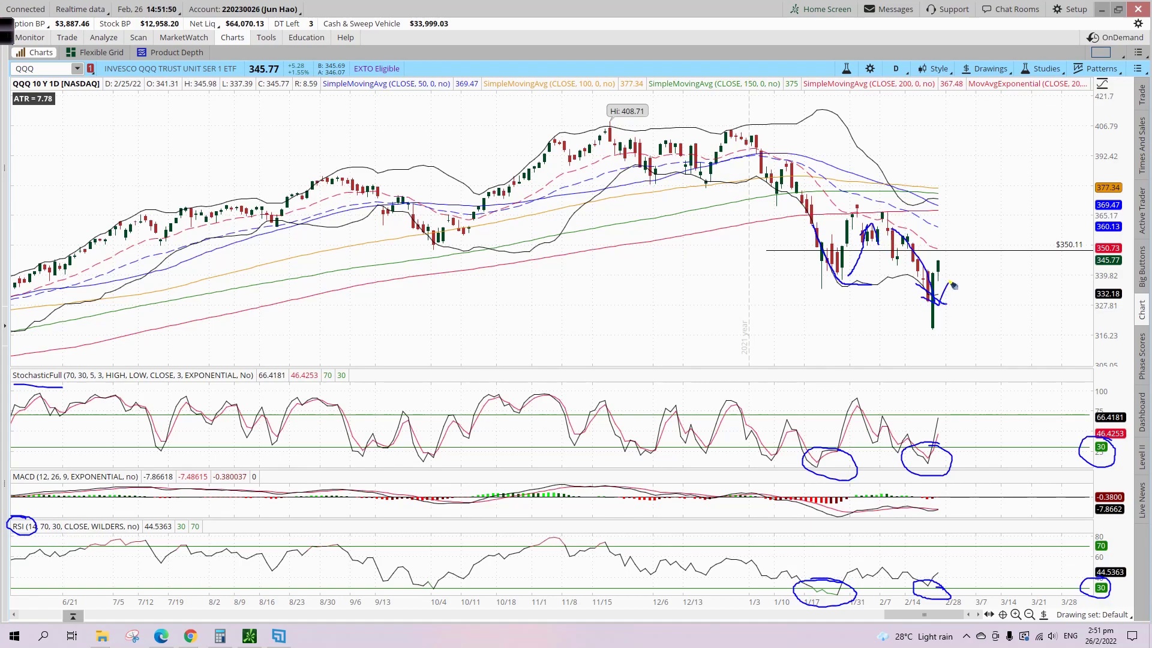
Erase the freehand annotations and draw a horizontal arrow at the late-February low plus a rising arrow from the latest candles.
key("e")
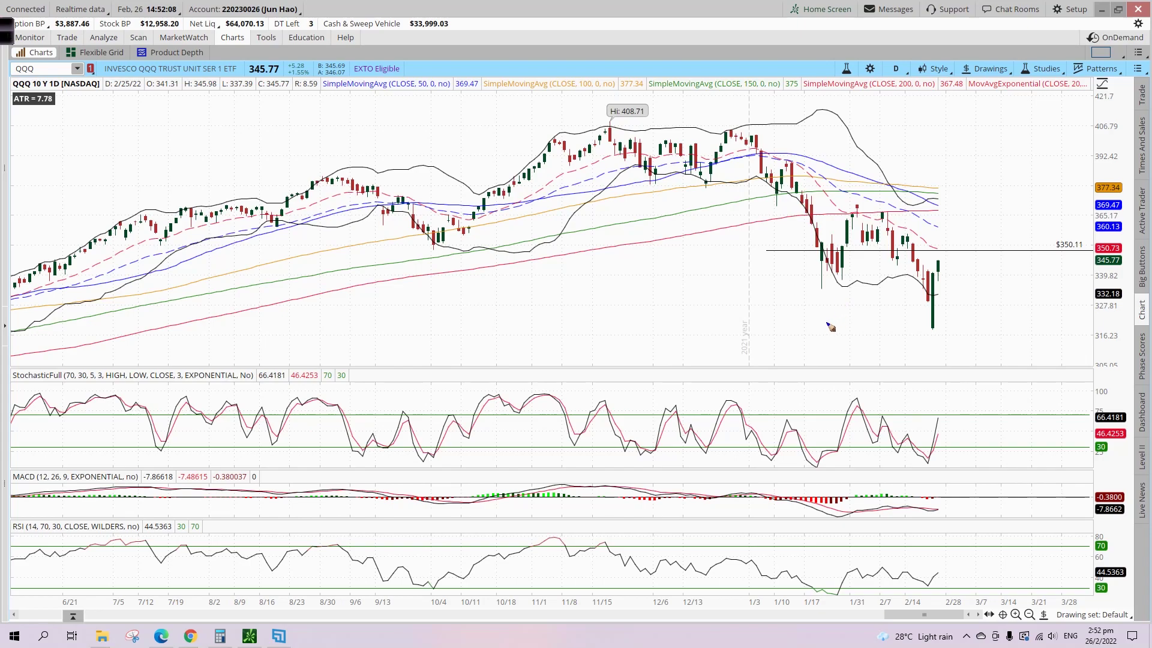
mouse_move(827, 324)
left_mouse_down()
mouse_move(957, 314)
mouse_move(962, 334)
left_mouse_up()
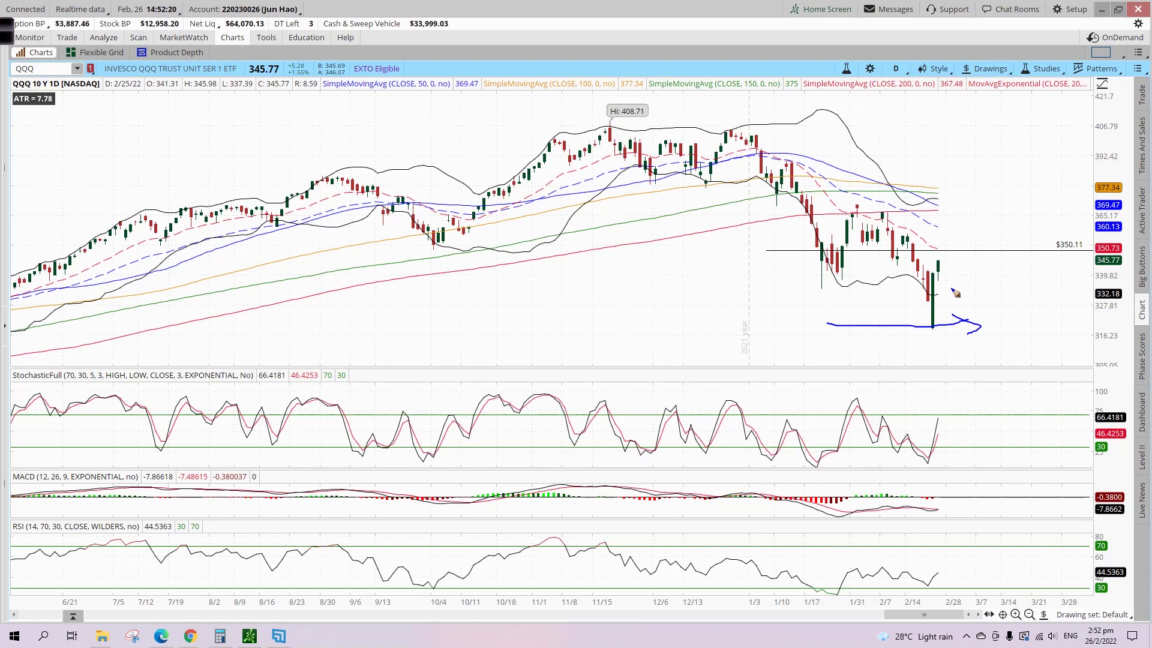
mouse_move(952, 291)
left_mouse_down()
mouse_move(999, 192)
mouse_move(1032, 207)
left_mouse_up()
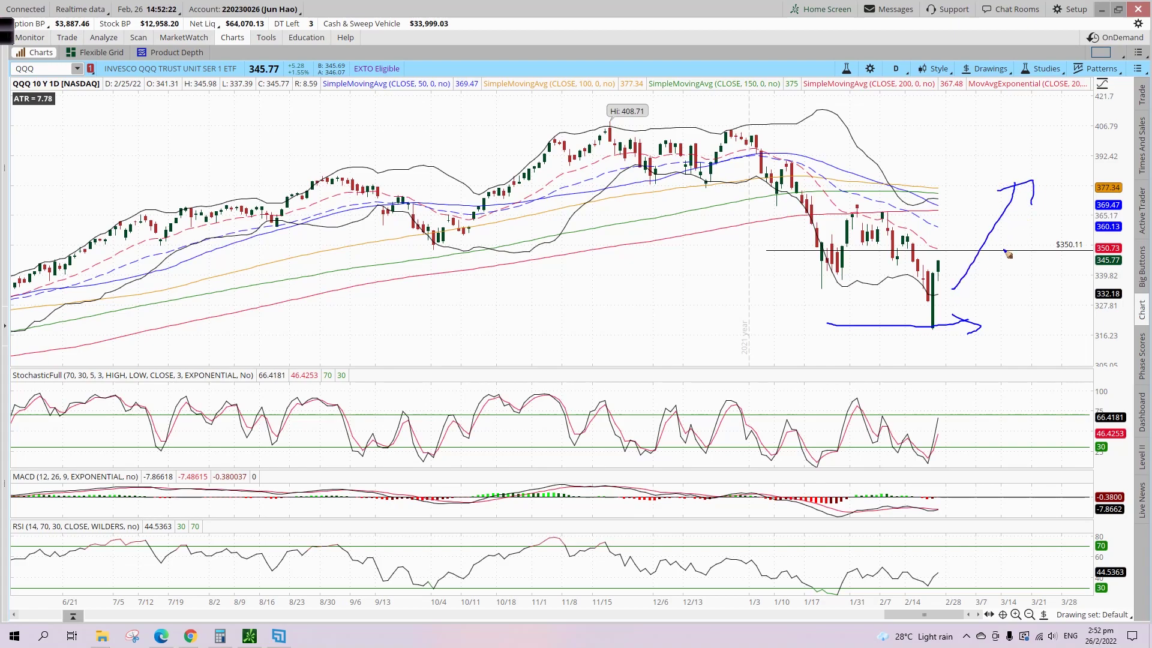
Measure the decline between the 10/4 low and the early-September high with a trendline.
scroll(937, 617, "down", 3)
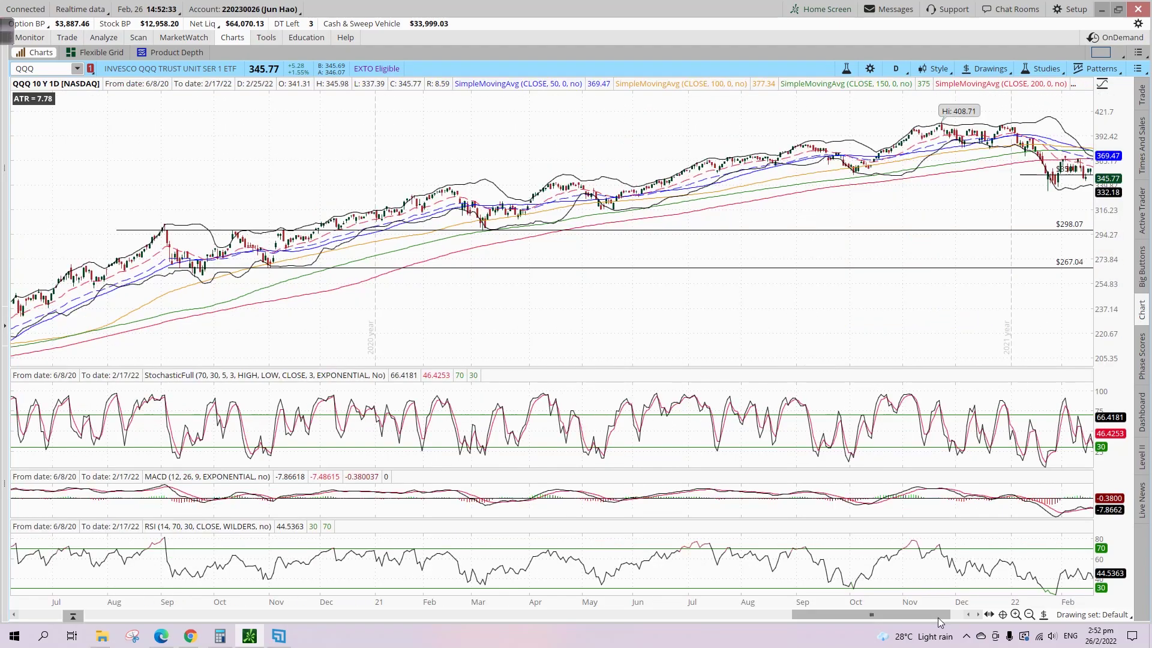
left_click_drag(937, 617, 948, 622)
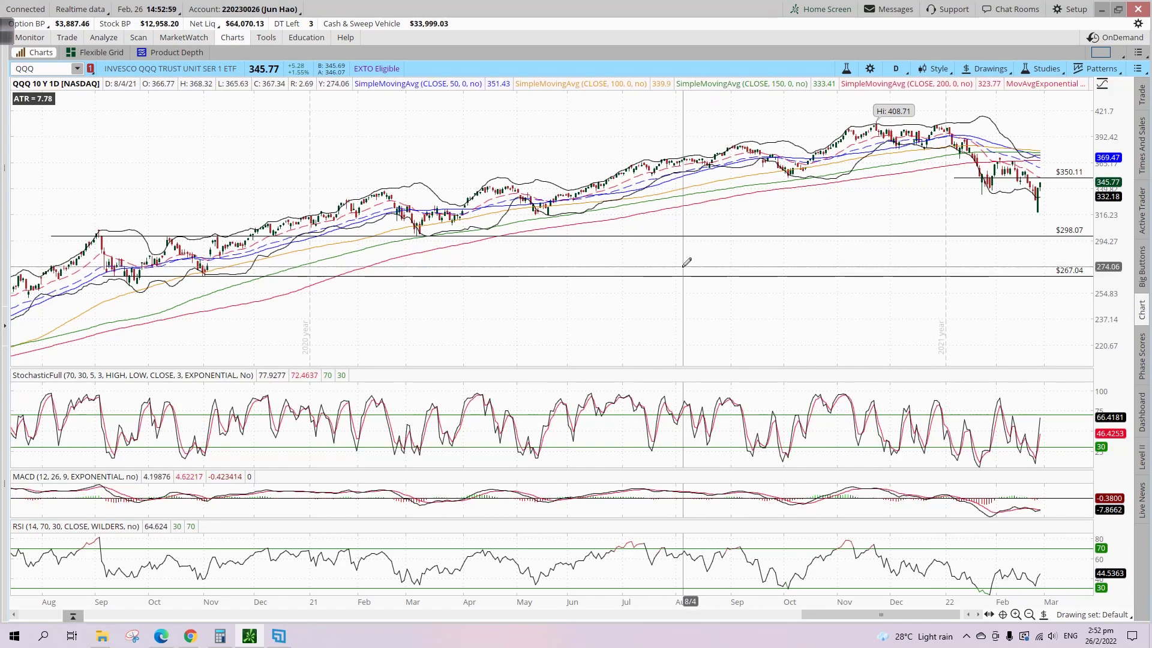
left_click_drag(686, 262, 846, 271)
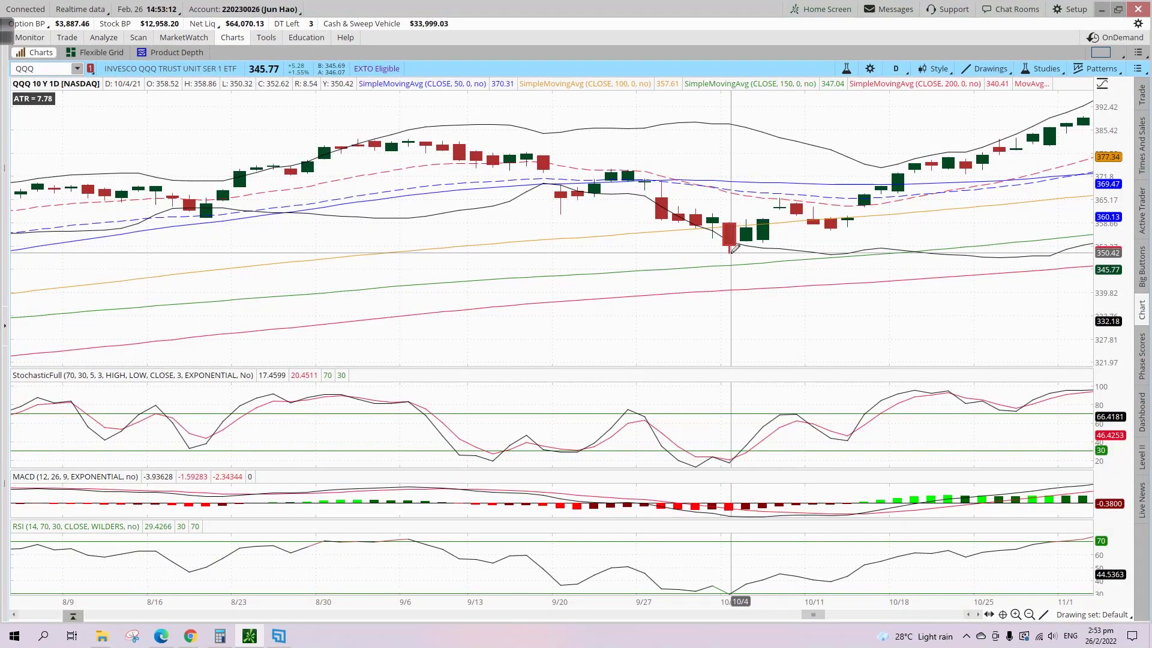
left_click_drag(731, 253, 375, 136)
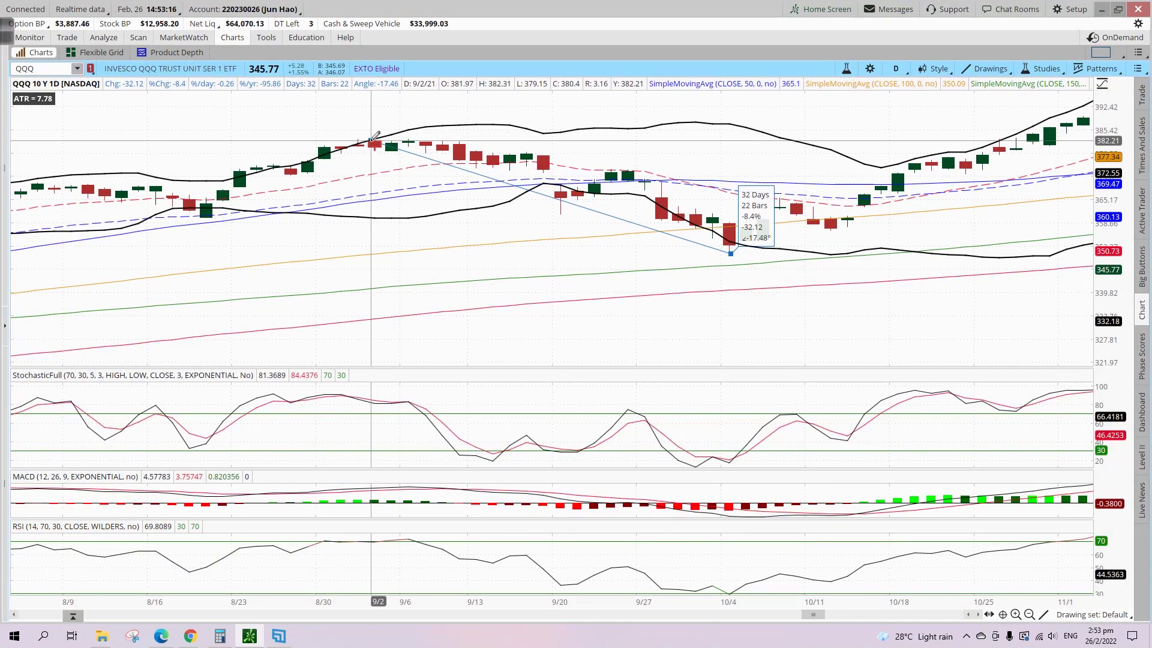
key("Escape")
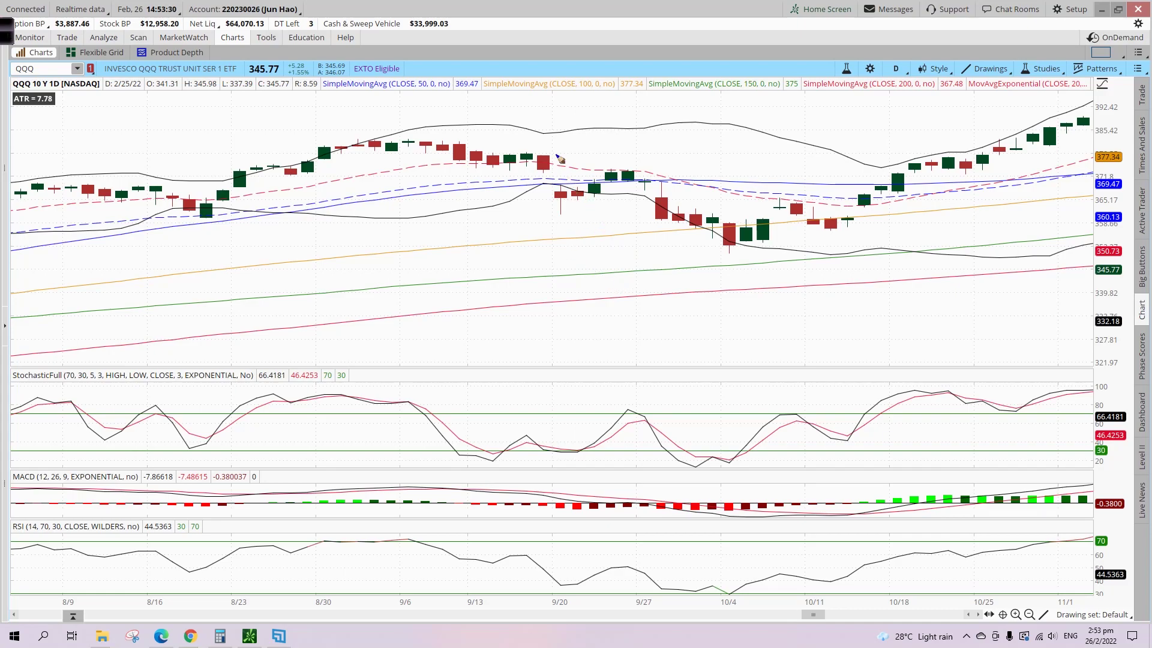
Circle the 9/20 price dip and the matching lows in the stochastic and RSI.
mouse_move(593, 183)
left_mouse_down()
mouse_move(569, 182)
mouse_move(591, 219)
mouse_move(597, 185)
left_mouse_up()
mouse_move(576, 443)
left_mouse_down()
mouse_move(548, 449)
mouse_move(593, 455)
mouse_move(573, 438)
left_mouse_up()
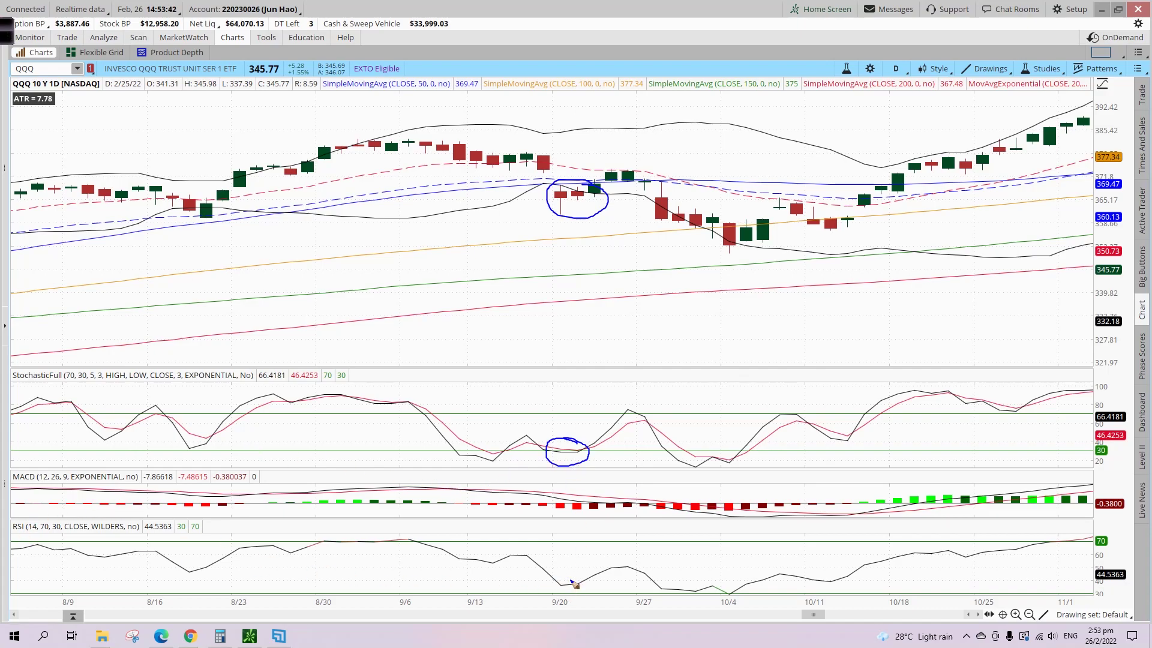
left_click_drag(576, 580, 585, 602)
Circle the 10/4 price low with its stochastic and RSI dips, and draw a rising arrow along the October rally.
mouse_move(747, 236)
left_mouse_down()
mouse_move(722, 219)
mouse_move(751, 247)
left_mouse_up()
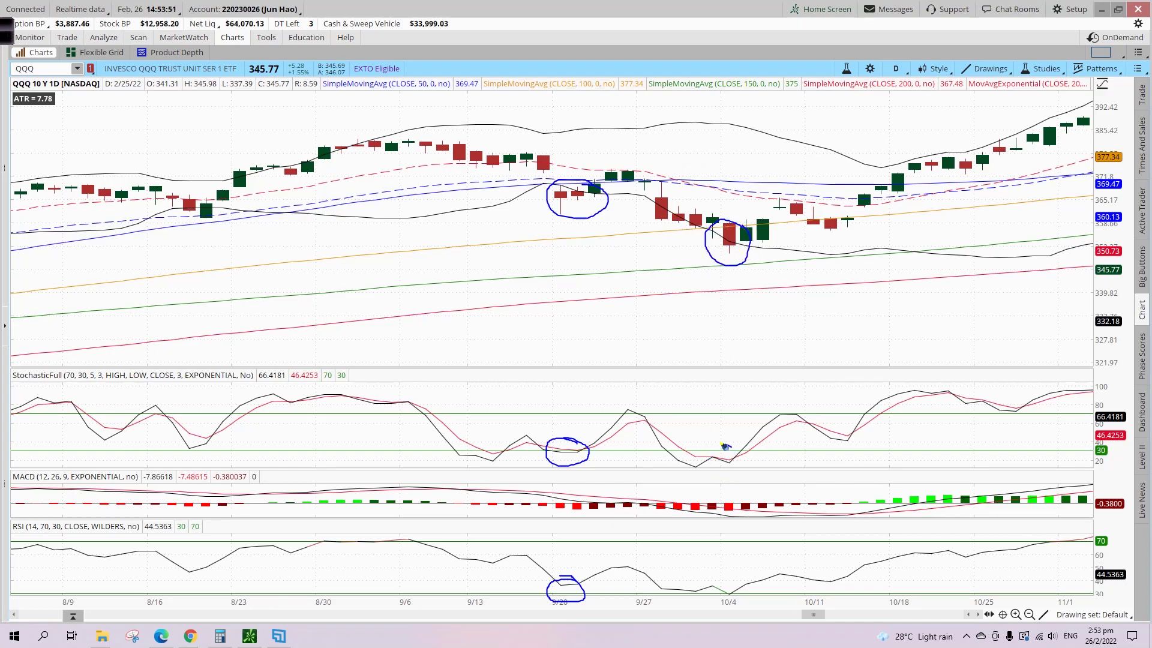
mouse_move(725, 445)
left_mouse_down()
mouse_move(733, 476)
mouse_move(688, 467)
left_mouse_up()
mouse_move(744, 594)
left_mouse_down()
mouse_move(714, 603)
mouse_move(735, 581)
left_mouse_up()
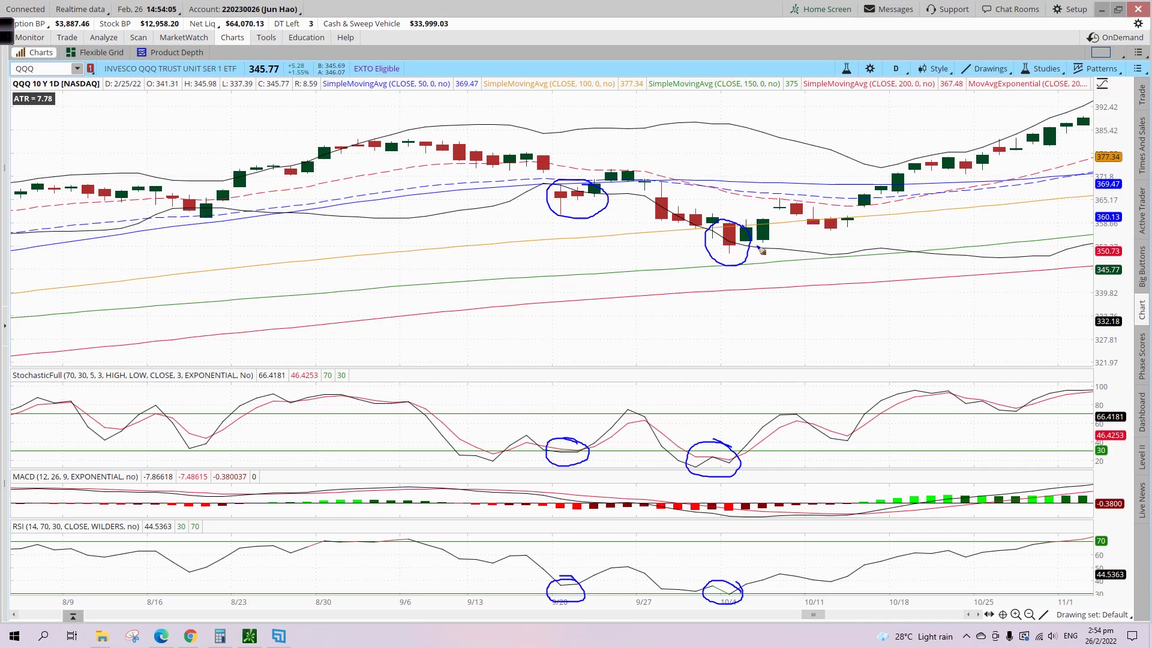
mouse_move(761, 247)
left_mouse_down()
mouse_move(803, 236)
mouse_move(986, 131)
mouse_move(982, 155)
left_mouse_up()
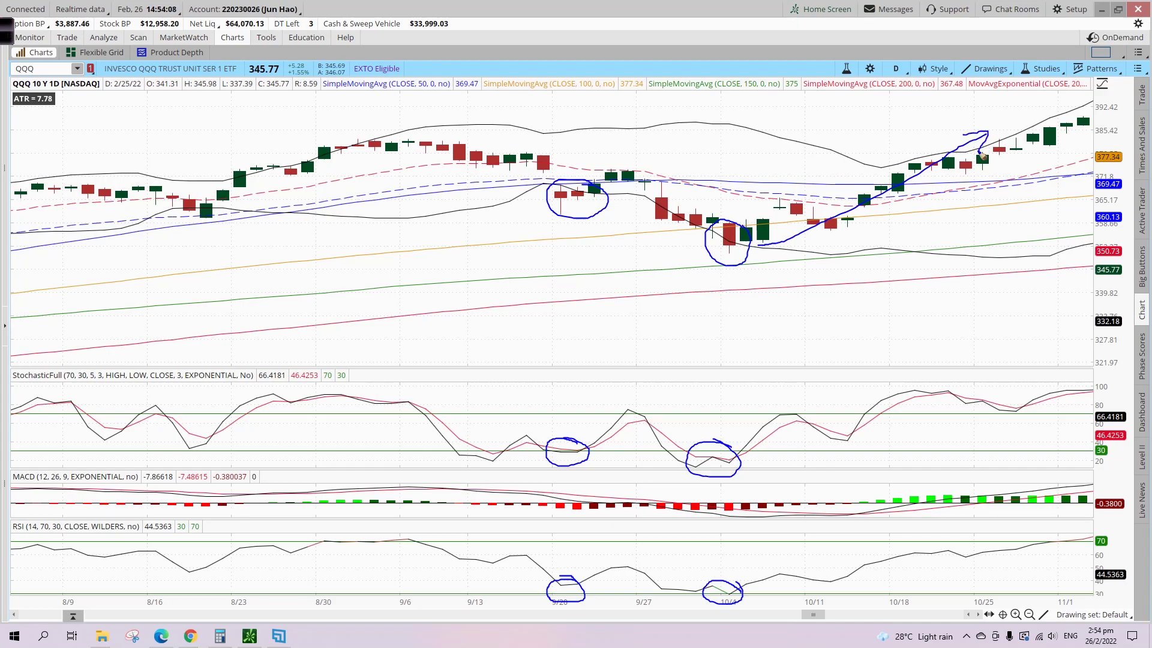
Erase the freehand annotations and bring the early-2020 decline and recovery into close view.
left_click(1029, 614)
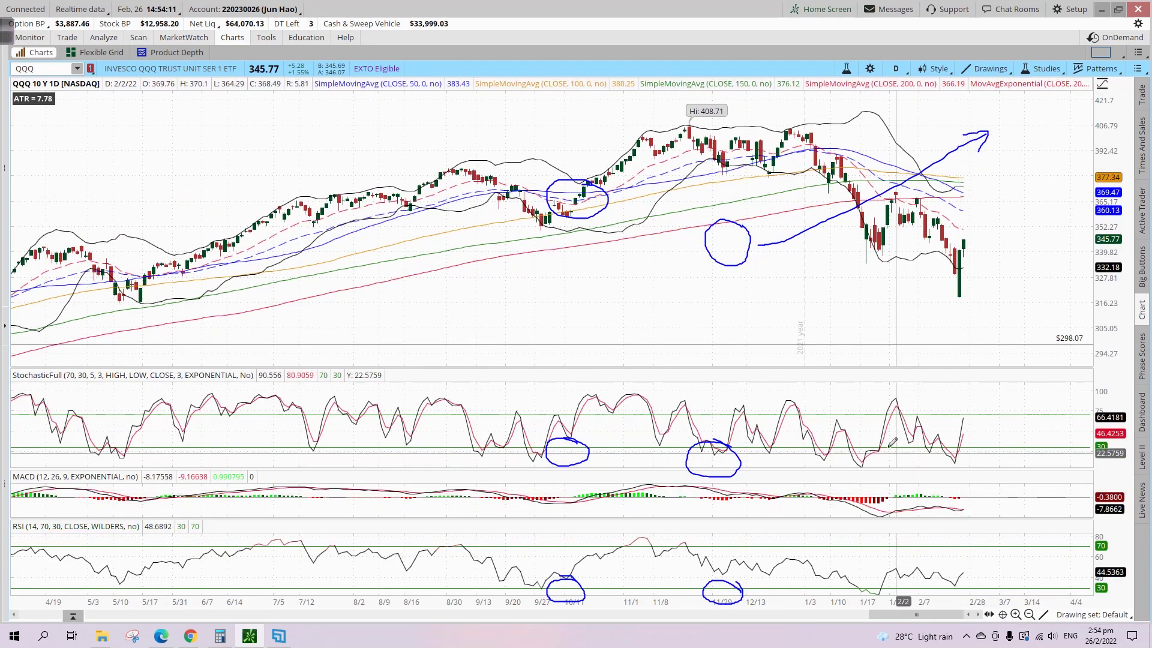
mouse_move(95, 84)
key("Escape")
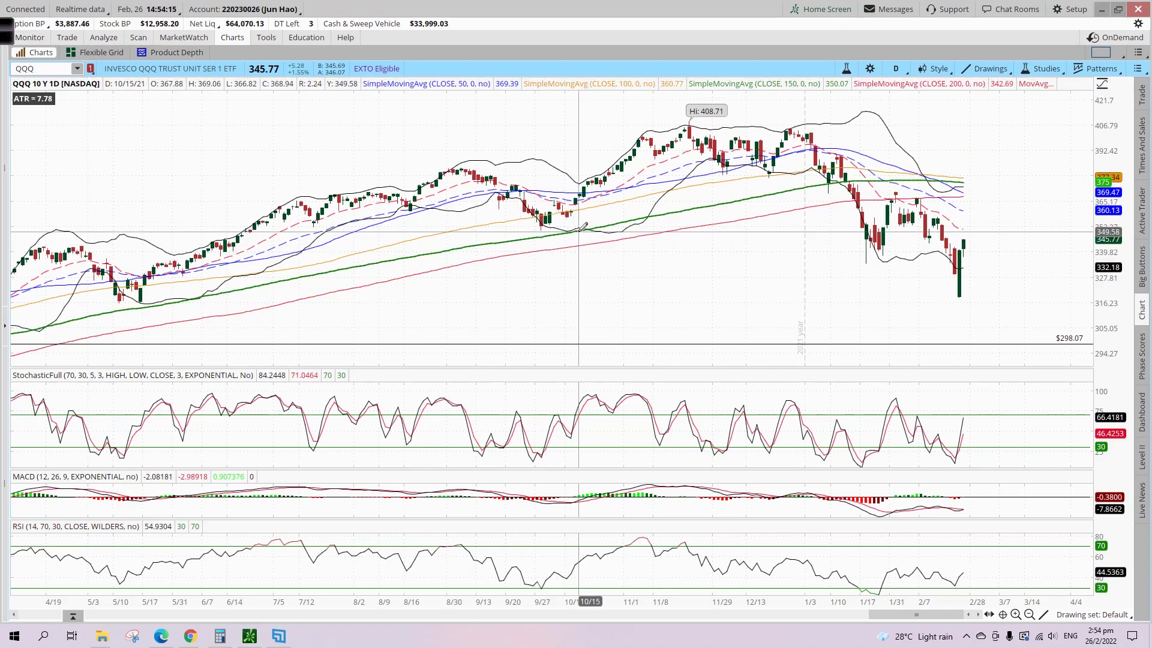
key("ctrl+z")
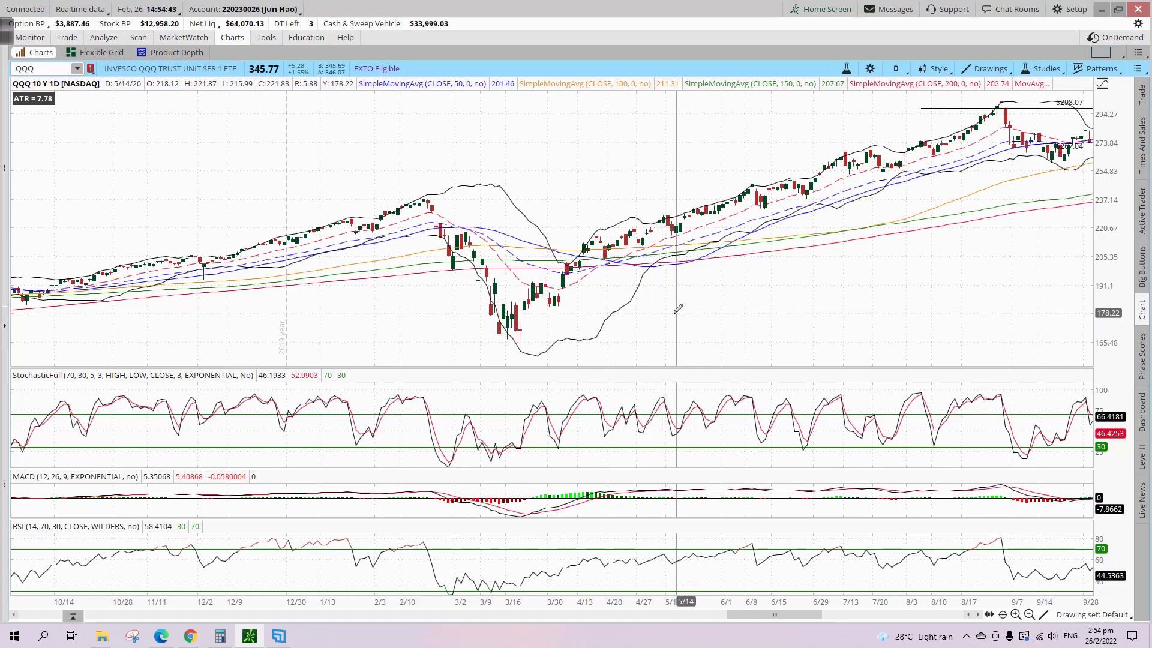
left_click_drag(673, 308, 240, 301)
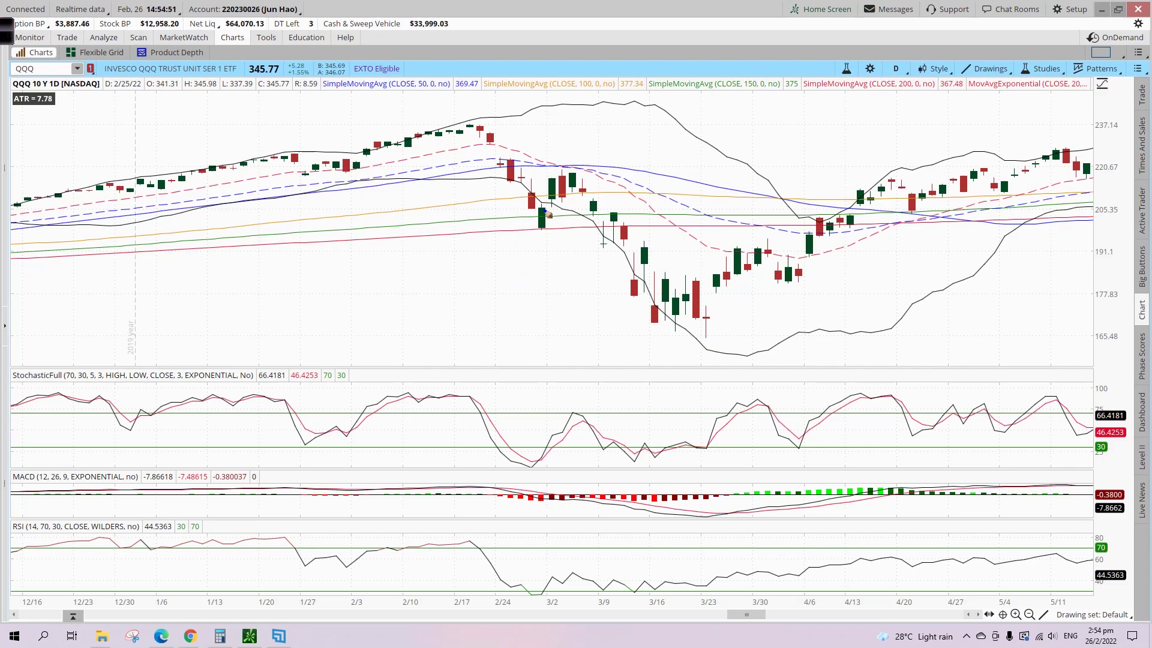
Circle the late-February 2020 low with its stochastic and RSI dips, and trace the drop into mid-March.
mouse_move(554, 199)
left_mouse_down()
mouse_move(519, 183)
mouse_move(567, 239)
mouse_move(554, 191)
left_mouse_up()
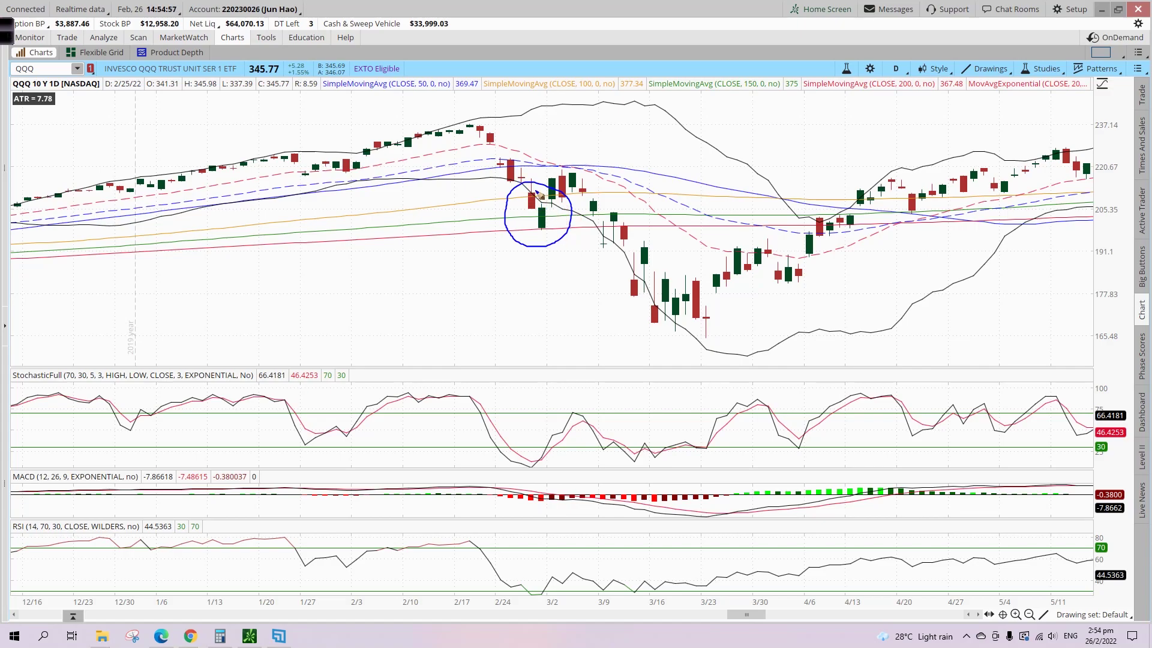
mouse_move(542, 449)
left_mouse_down()
mouse_move(498, 463)
mouse_move(549, 441)
mouse_move(533, 437)
left_mouse_up()
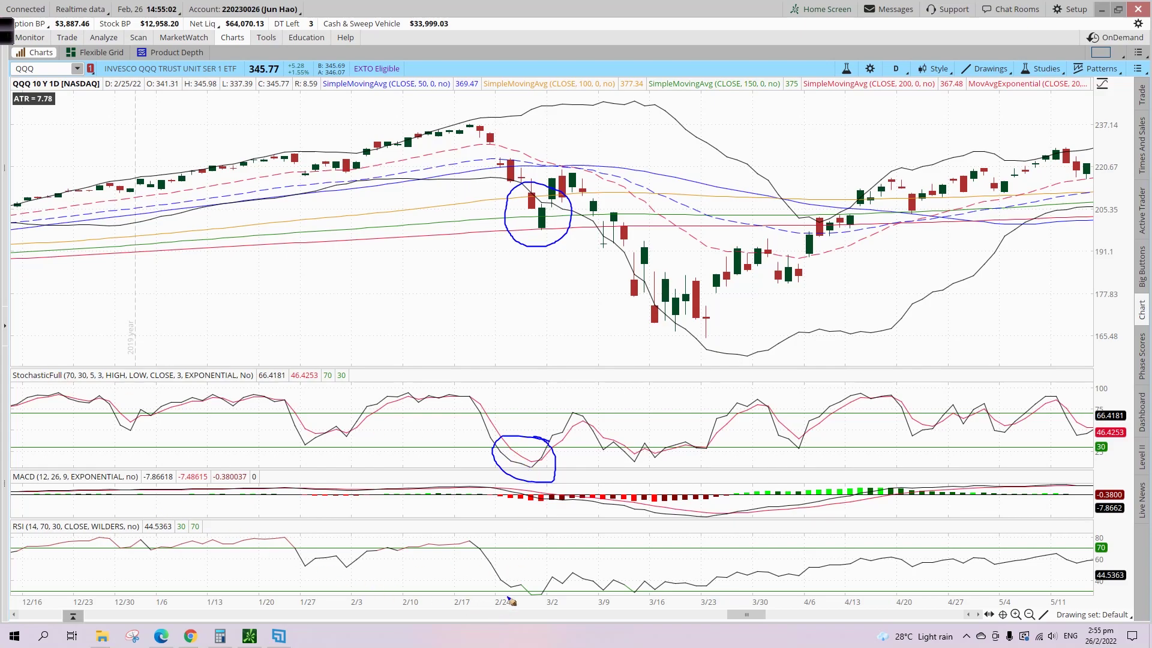
mouse_move(542, 579)
left_mouse_down()
mouse_move(546, 595)
mouse_move(541, 578)
left_mouse_up()
mouse_move(556, 235)
left_mouse_down()
mouse_move(612, 195)
mouse_move(659, 333)
mouse_move(680, 311)
left_mouse_up()
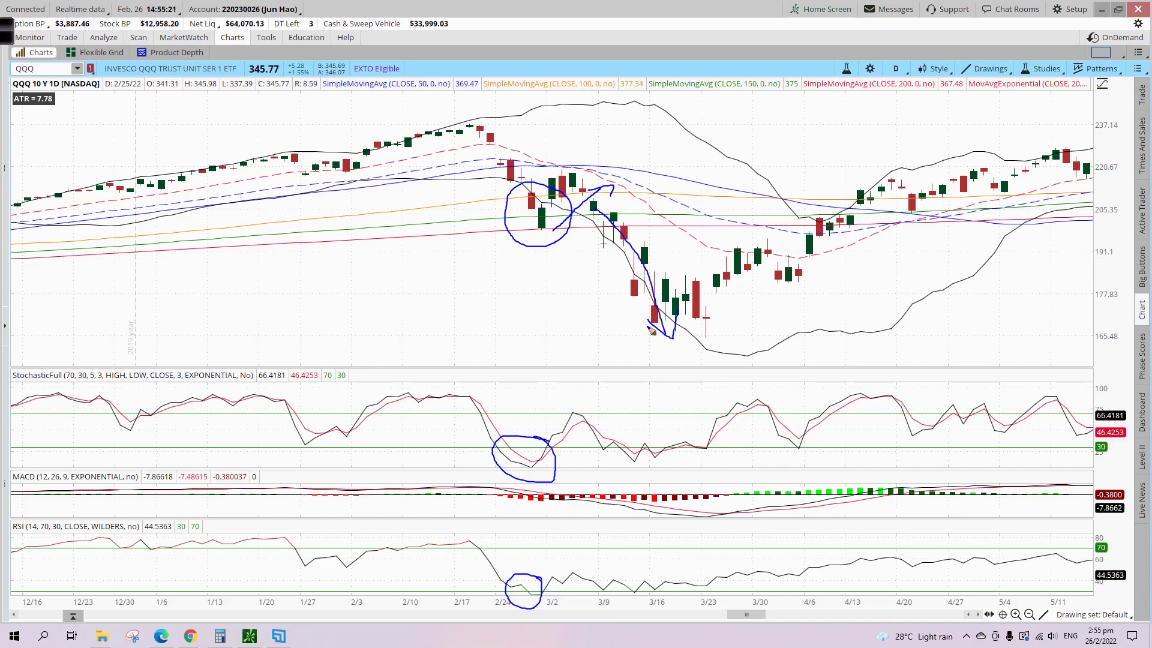
Replace the annotations with circles on the mid-March 2020 price, stochastic and RSI lows, and draw an arrow along the recovery.
key("e")
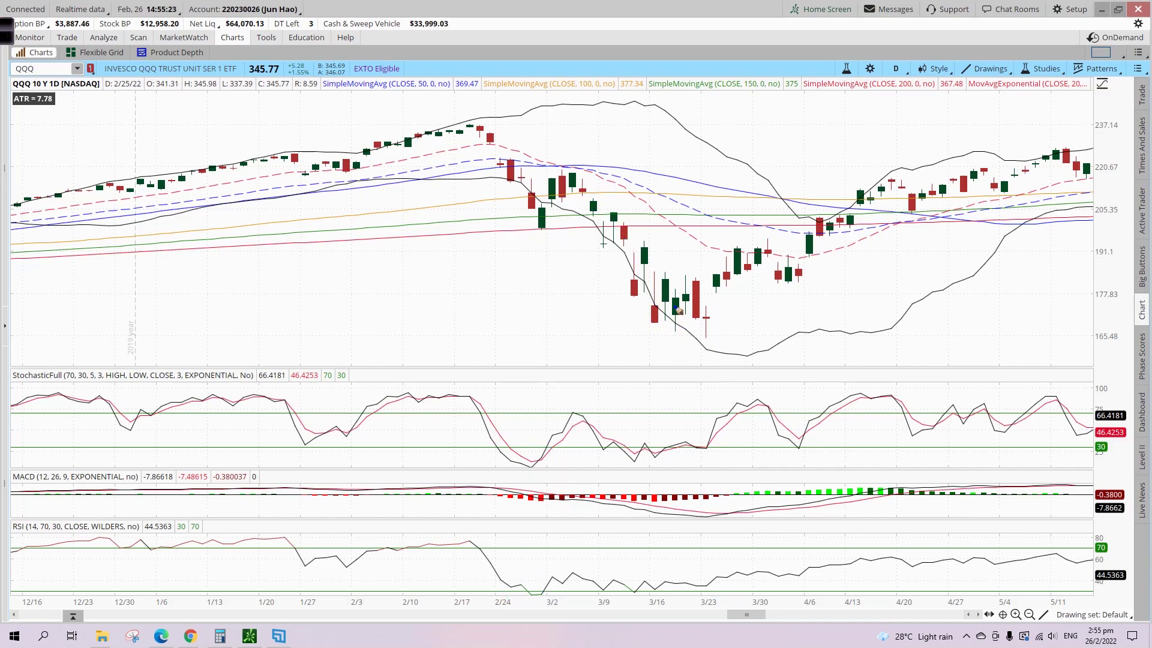
mouse_move(677, 308)
left_mouse_down()
mouse_move(639, 309)
mouse_move(694, 332)
mouse_move(653, 294)
left_mouse_up()
mouse_move(673, 450)
left_mouse_down()
mouse_move(666, 441)
mouse_move(679, 472)
mouse_move(654, 440)
left_mouse_up()
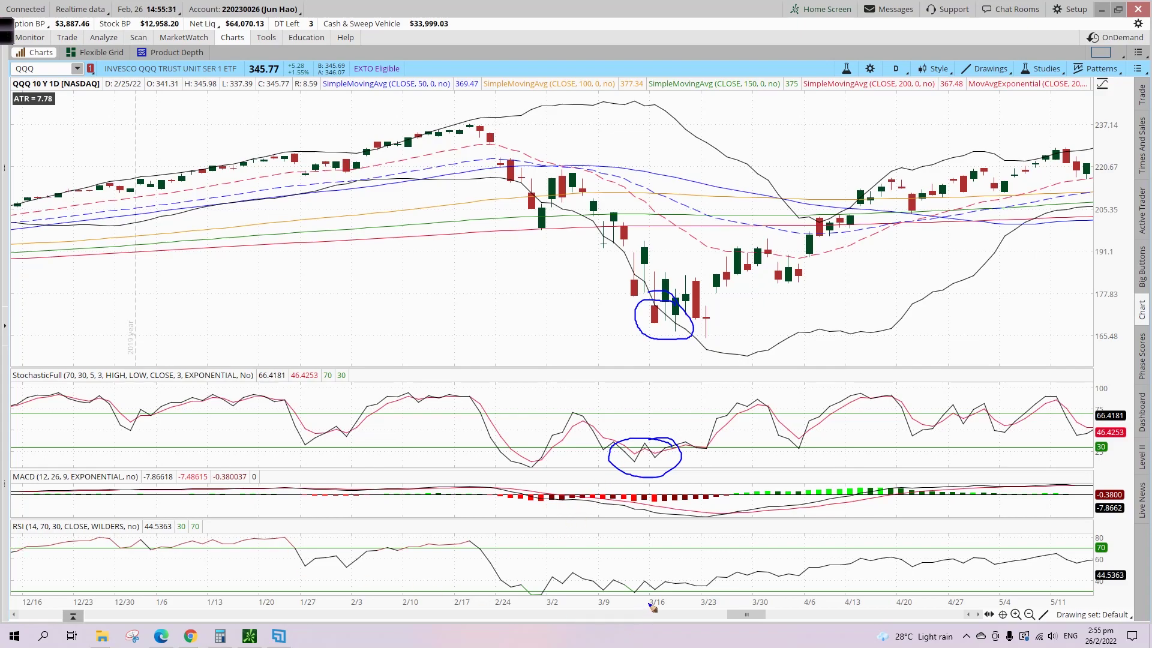
mouse_move(648, 592)
left_mouse_down()
mouse_move(636, 585)
mouse_move(625, 598)
mouse_move(642, 585)
left_mouse_up()
mouse_move(720, 329)
left_mouse_down()
mouse_move(988, 219)
mouse_move(966, 262)
left_mouse_up()
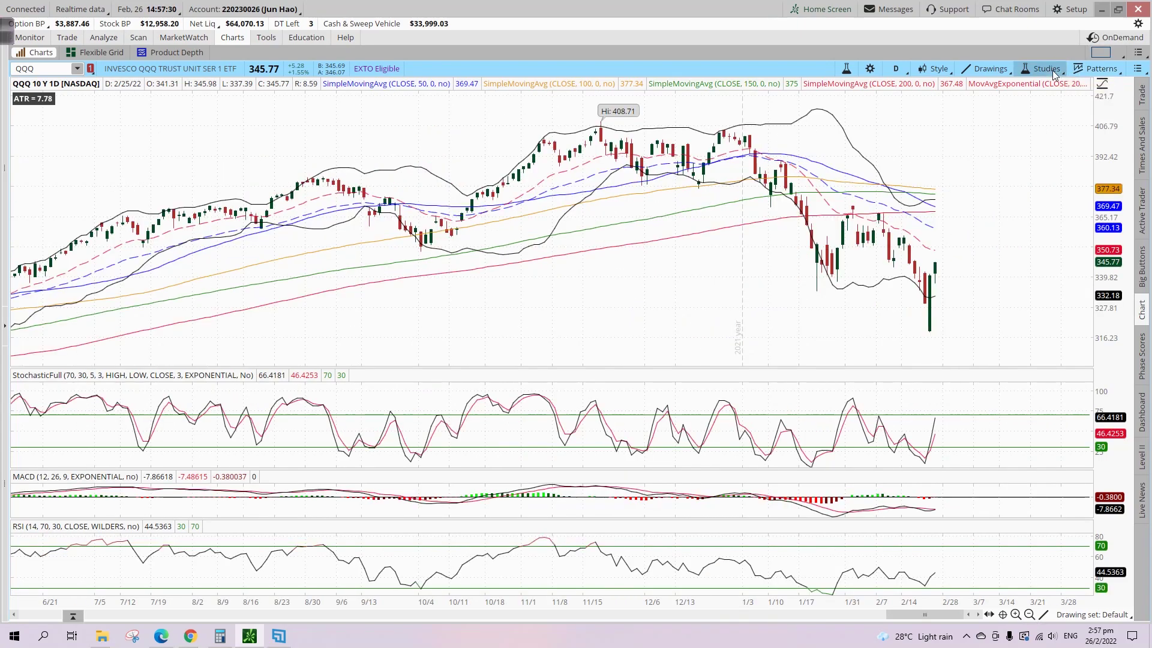
Load the MA study set onto the QQQ daily chart.
left_click(1043, 69)
mouse_move(1026, 223)
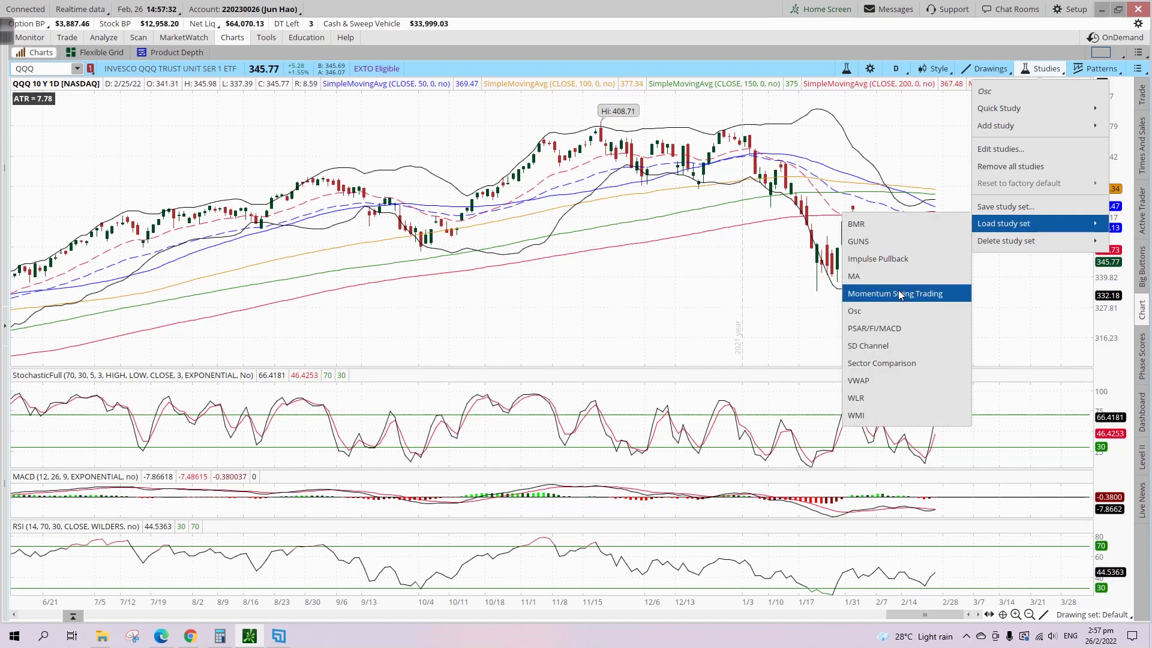
left_click(887, 276)
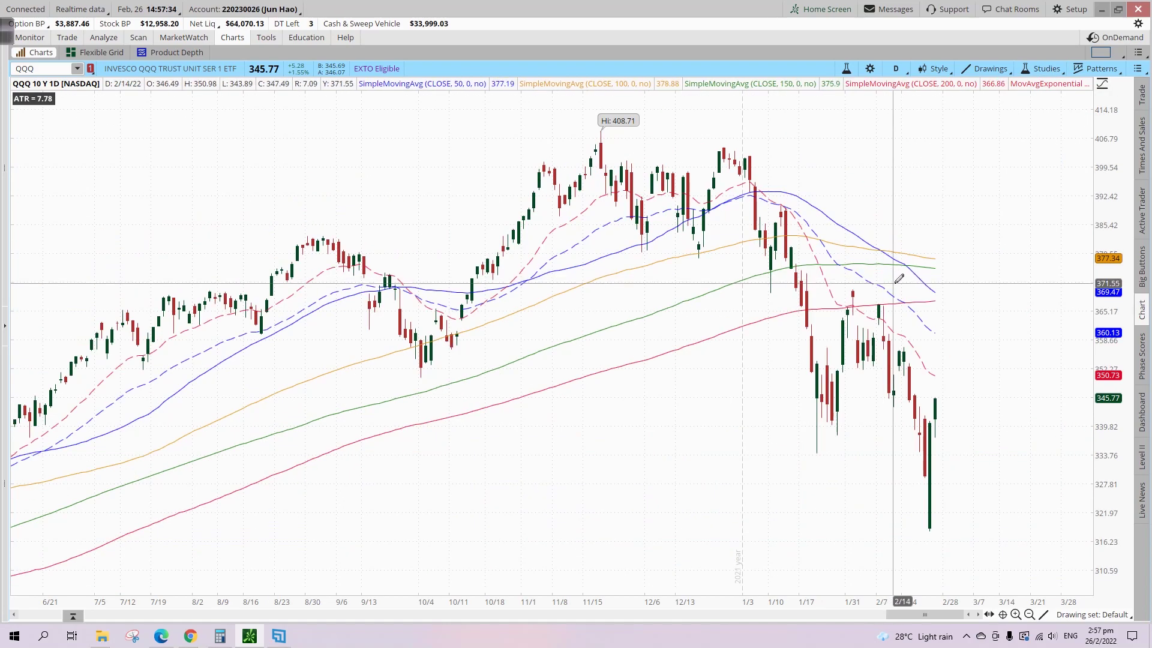
Switch the QQQ chart to weekly candles and clear the freehand circles around the late-2018 and March 2020 lows.
left_click(896, 68)
left_click(863, 233)
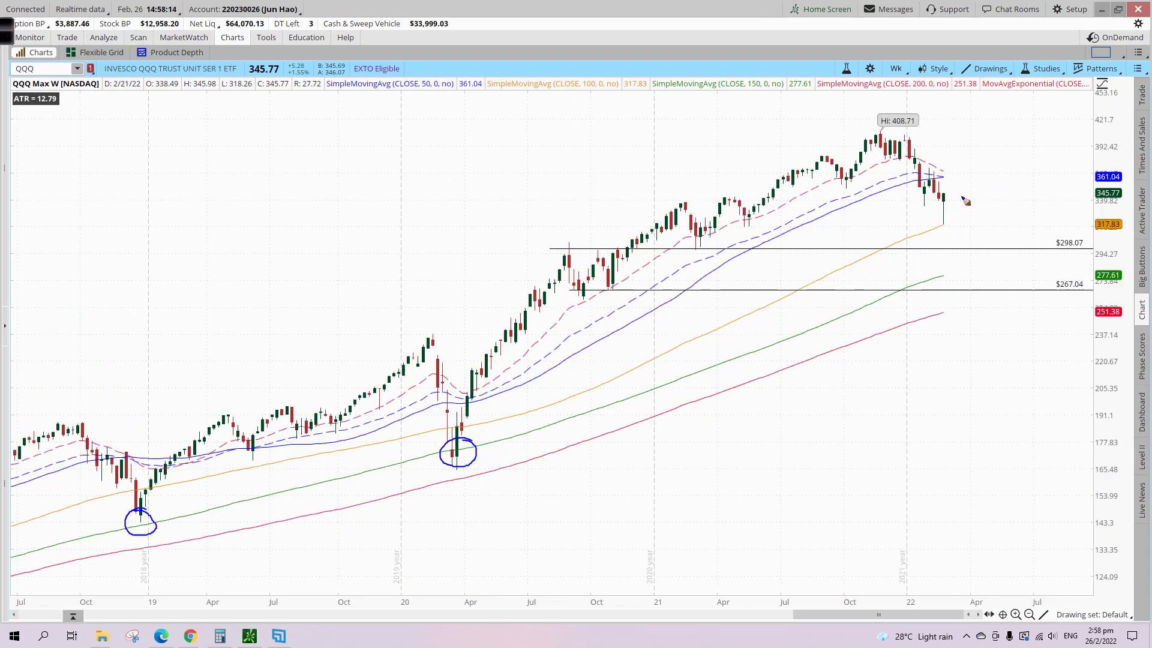
mouse_move(962, 196)
left_mouse_down()
mouse_move(948, 188)
mouse_move(930, 222)
mouse_move(967, 221)
mouse_move(963, 193)
left_mouse_up()
key("e")
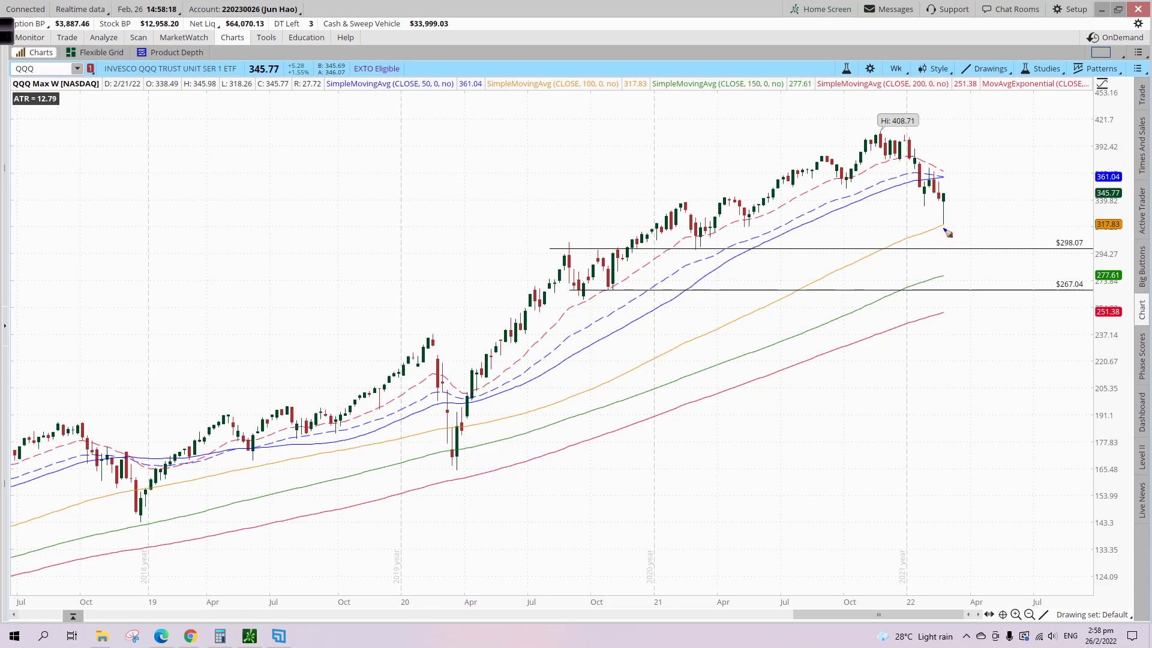
Examine the latest QQQ weekly candles and their distance to the 100-period moving average in close view.
left_click_drag(972, 228, 833, 258)
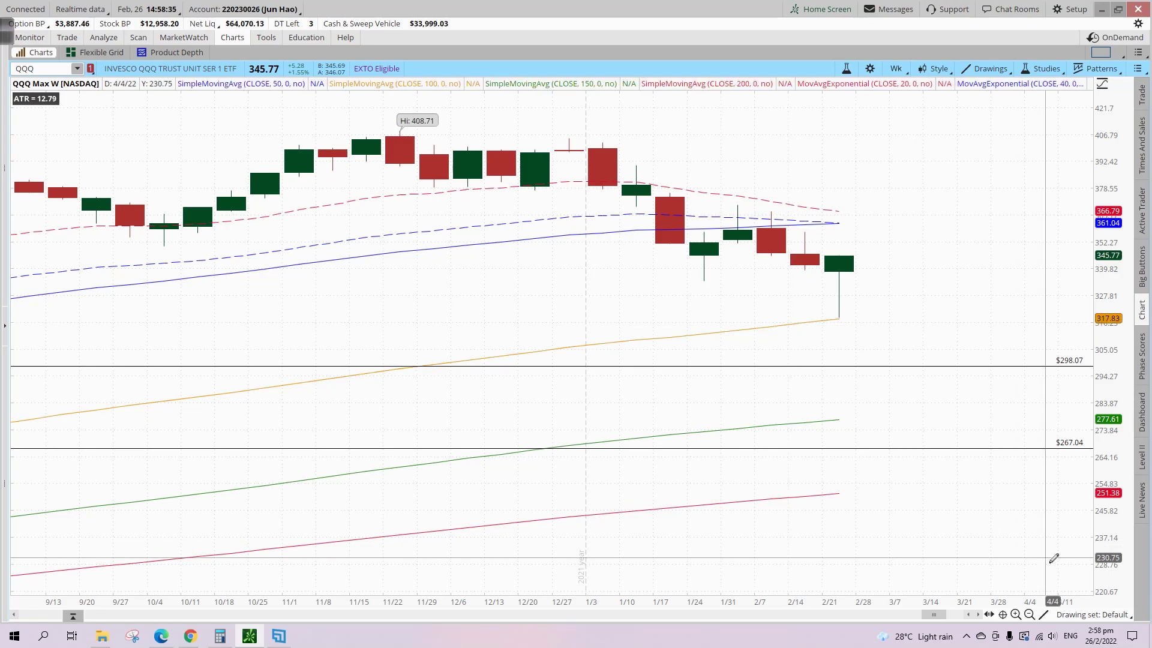
left_click(1030, 616)
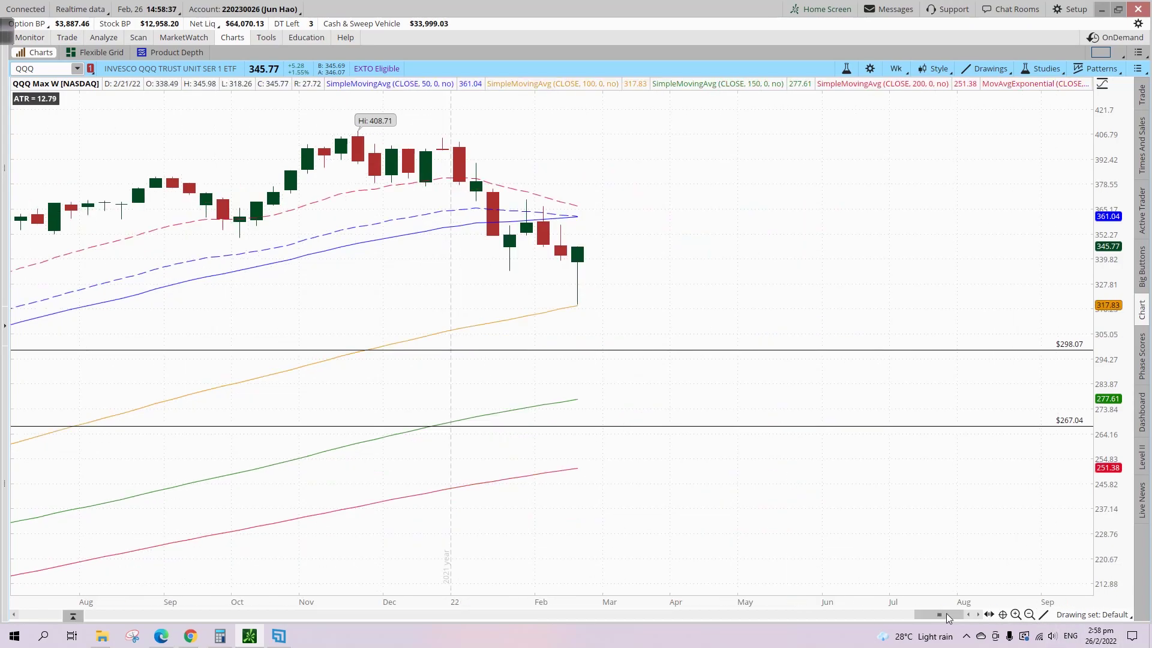
left_click_drag(946, 613, 930, 610)
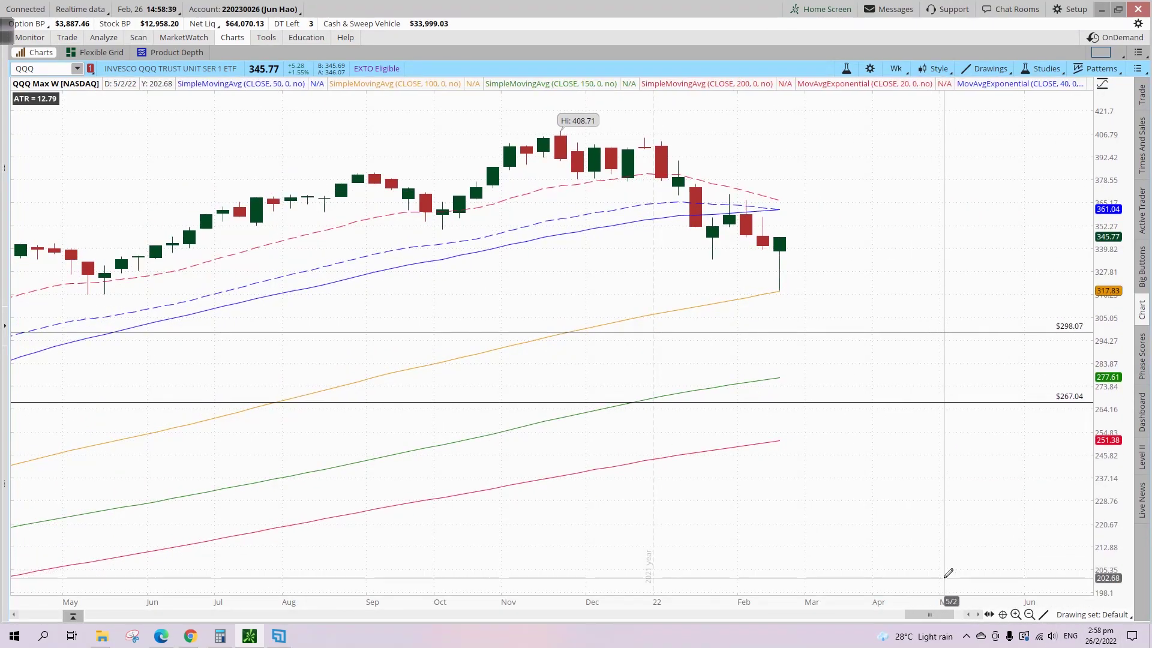
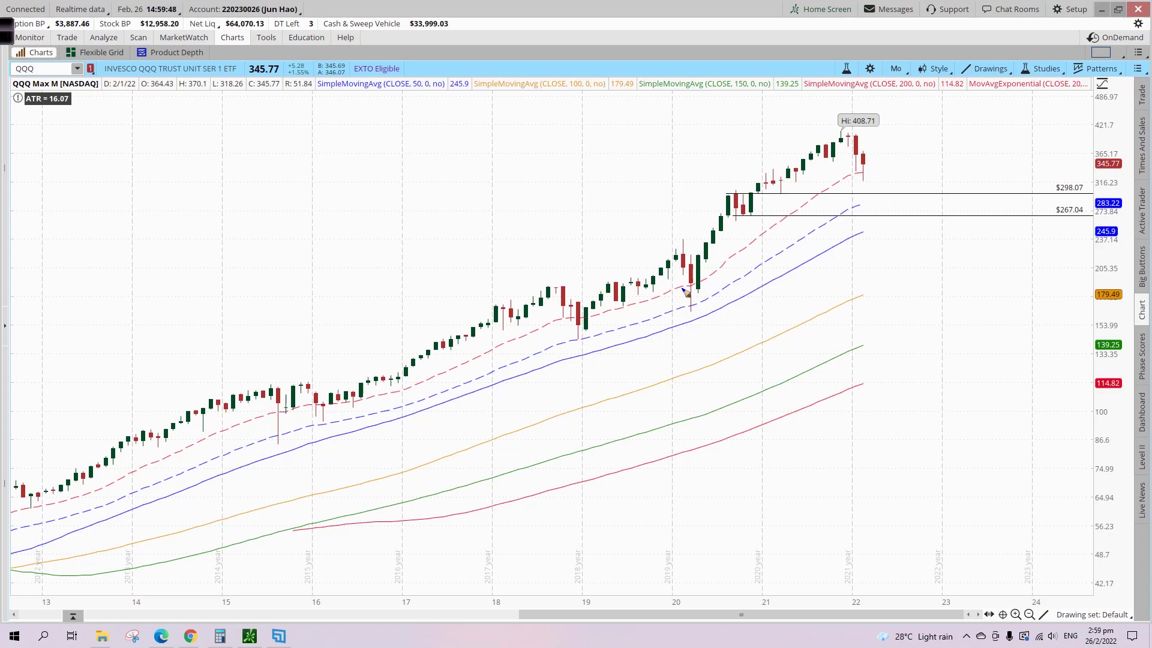
On the QQQ monthly chart, mark the 2015–2016, late-2018 and early-2020 pullbacks to the moving averages and draw arrows along the rallies.
mouse_move(680, 289)
left_mouse_down()
mouse_move(711, 277)
mouse_move(676, 288)
left_mouse_up()
left_click_drag(270, 415, 372, 397)
mouse_move(377, 385)
left_mouse_down()
mouse_move(474, 336)
mouse_move(475, 347)
left_mouse_up()
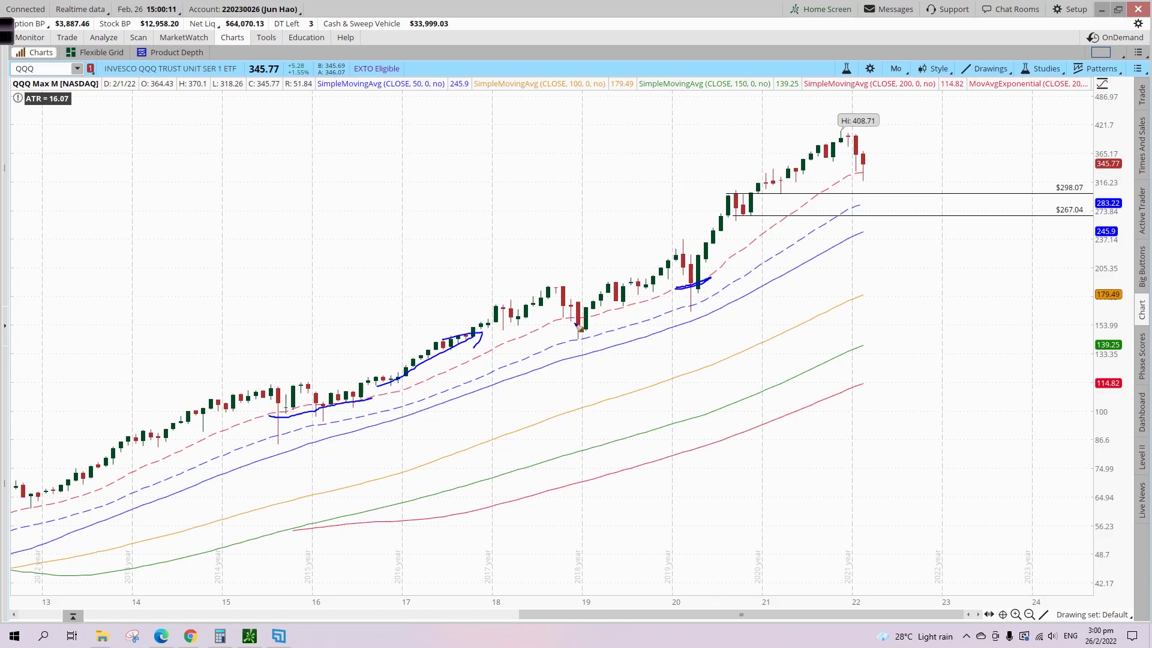
mouse_move(577, 325)
left_mouse_down()
mouse_move(567, 322)
mouse_move(588, 340)
mouse_move(567, 341)
mouse_move(595, 337)
left_mouse_up()
left_click_drag(697, 282, 702, 294)
mouse_move(705, 280)
left_mouse_down()
mouse_move(756, 215)
mouse_move(760, 229)
left_mouse_up()
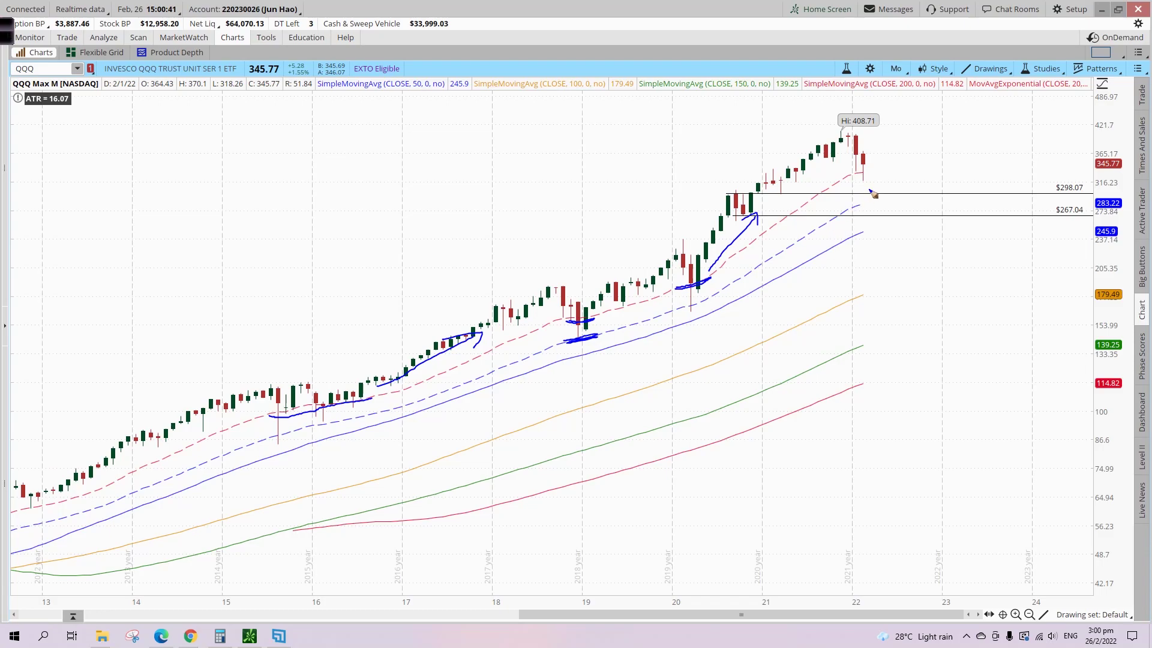
Mark the latest QQQ monthly candle and sketch a short possible price path beside it.
mouse_move(874, 148)
left_mouse_down()
mouse_move(863, 188)
mouse_move(874, 150)
left_mouse_up()
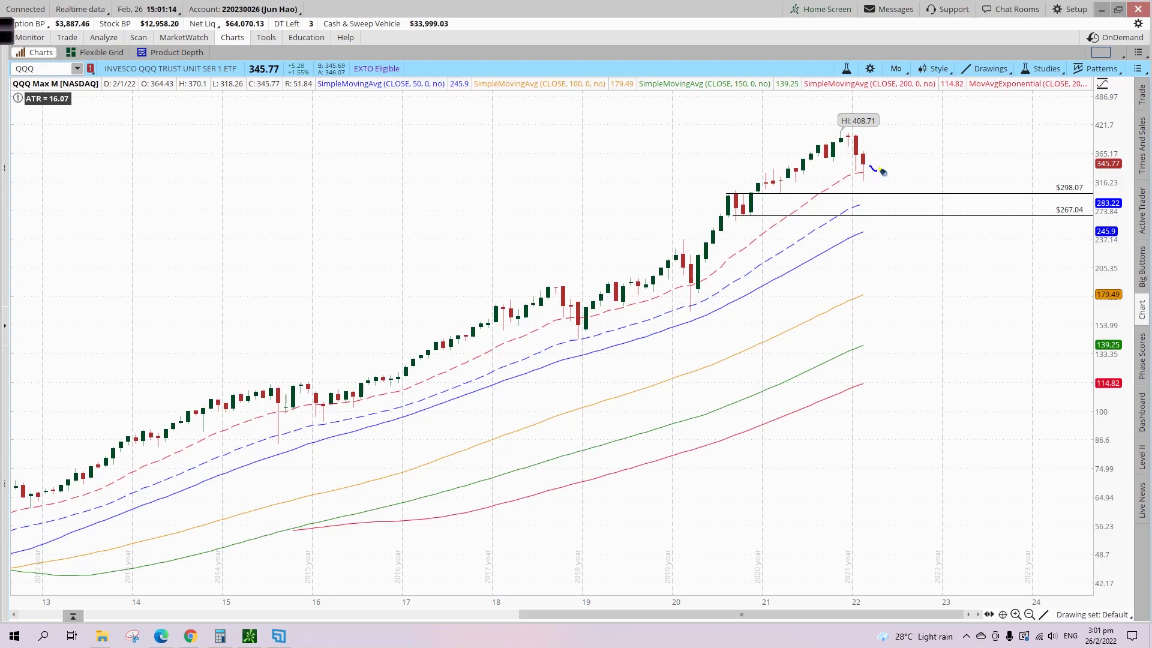
mouse_move(883, 172)
left_mouse_down()
mouse_move(900, 147)
mouse_move(899, 166)
left_mouse_up()
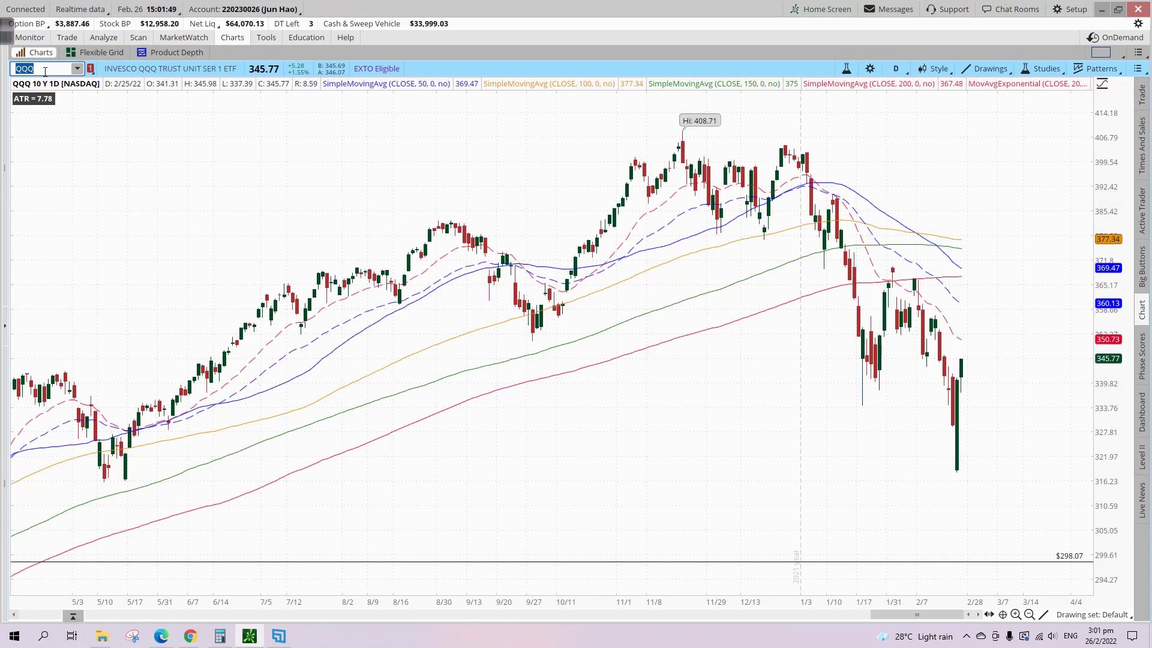
Load the SPY daily chart and bring the candles from August 2021 onward into close view.
type("SPY")
key("Return")
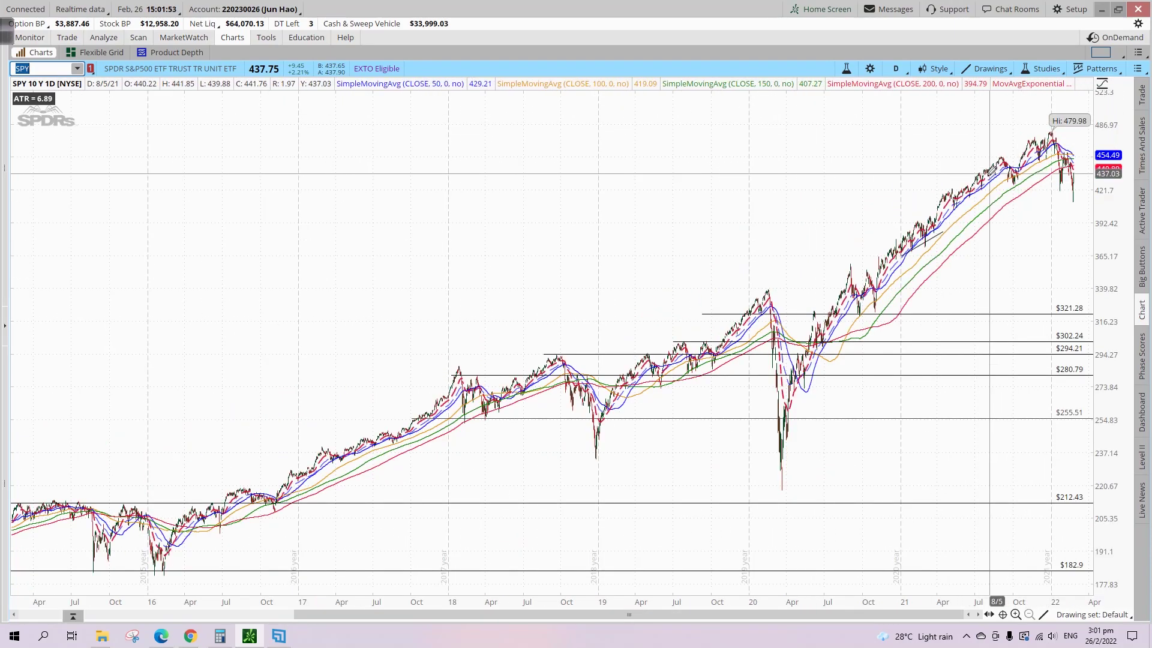
scroll(1076, 188, "up", 5)
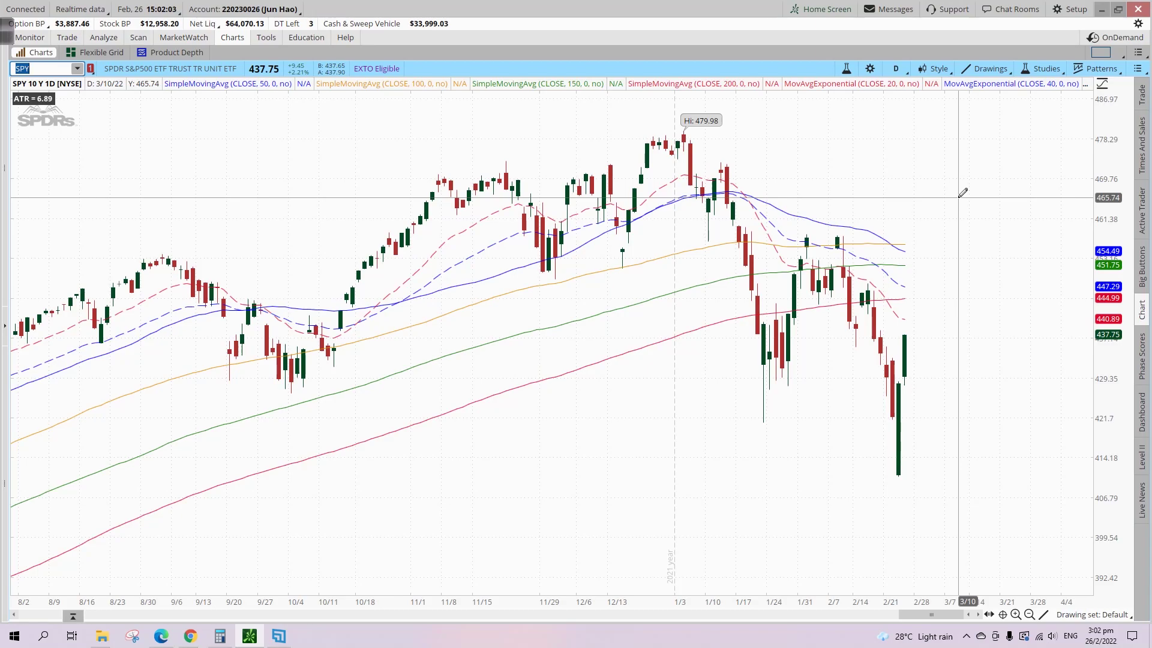
Measure SPY's fall between the early-January high and the late-February low with a trendline, and undo the line.
mouse_move(1042, 617)
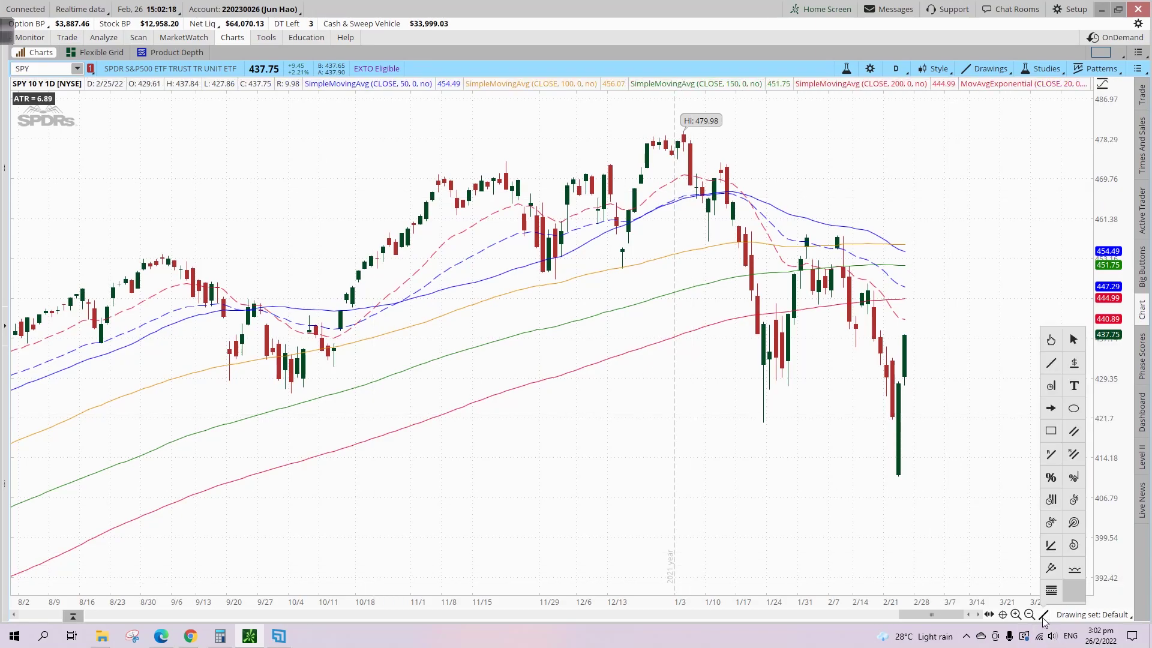
left_click(1050, 363)
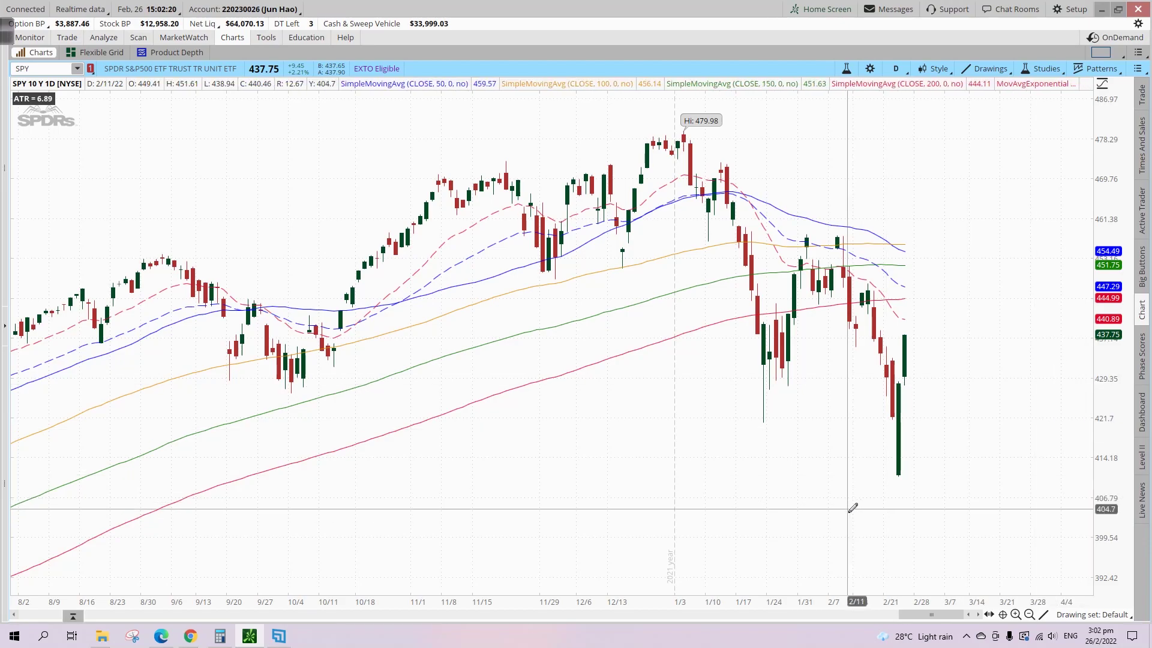
left_click(899, 474)
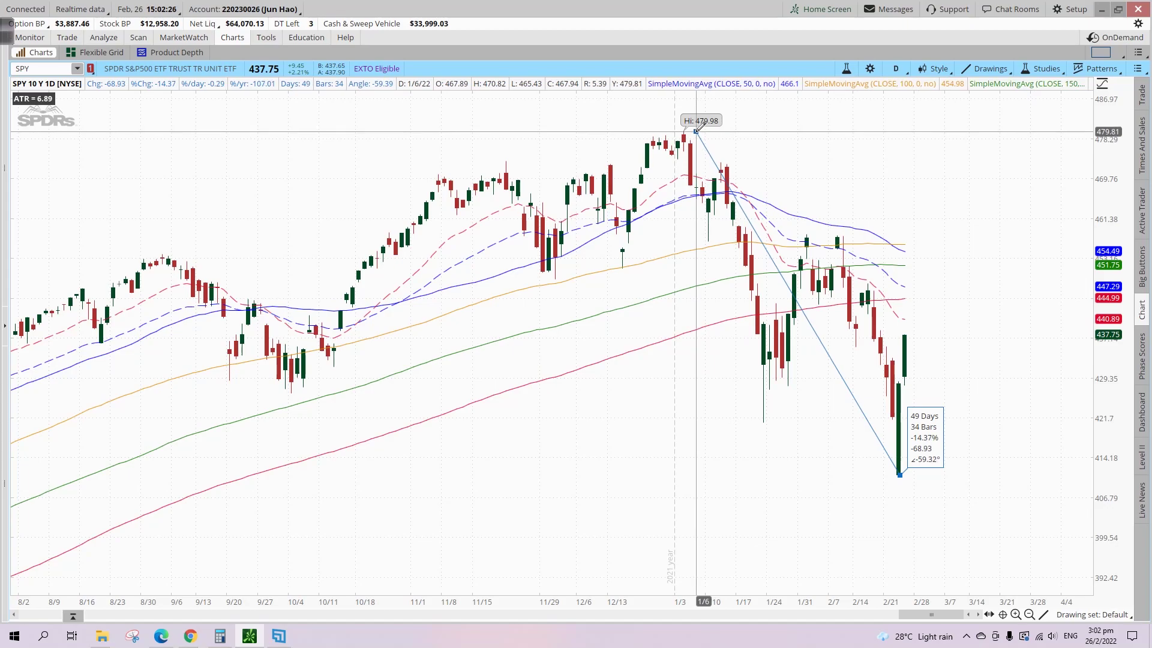
left_click(696, 131)
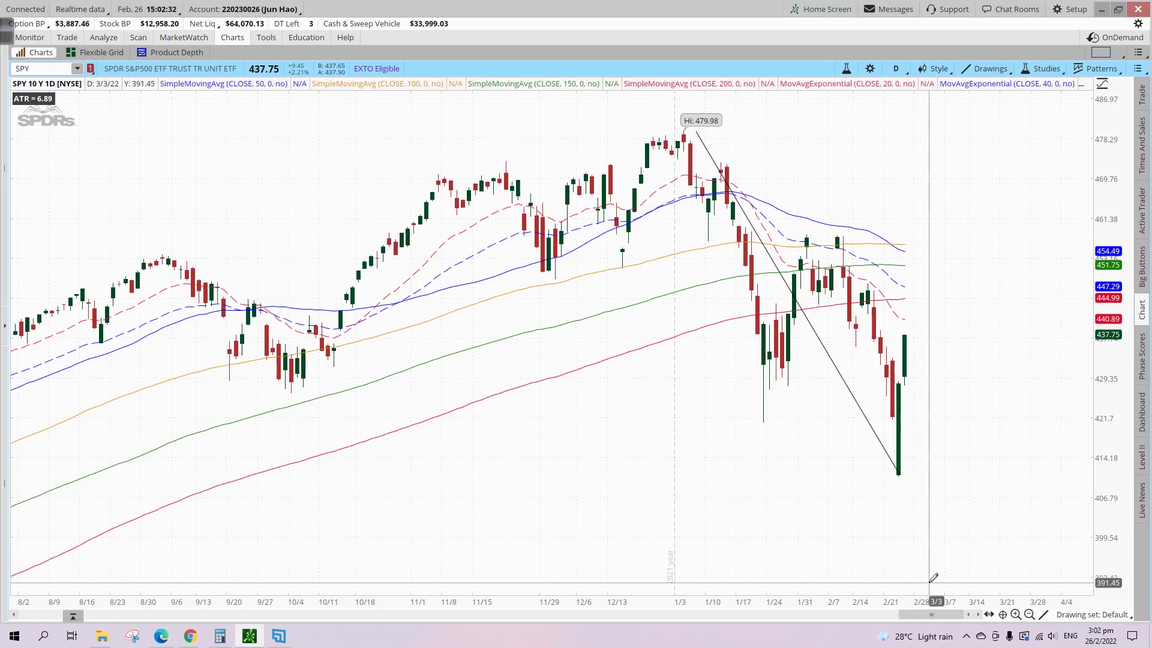
key("ctrl+z")
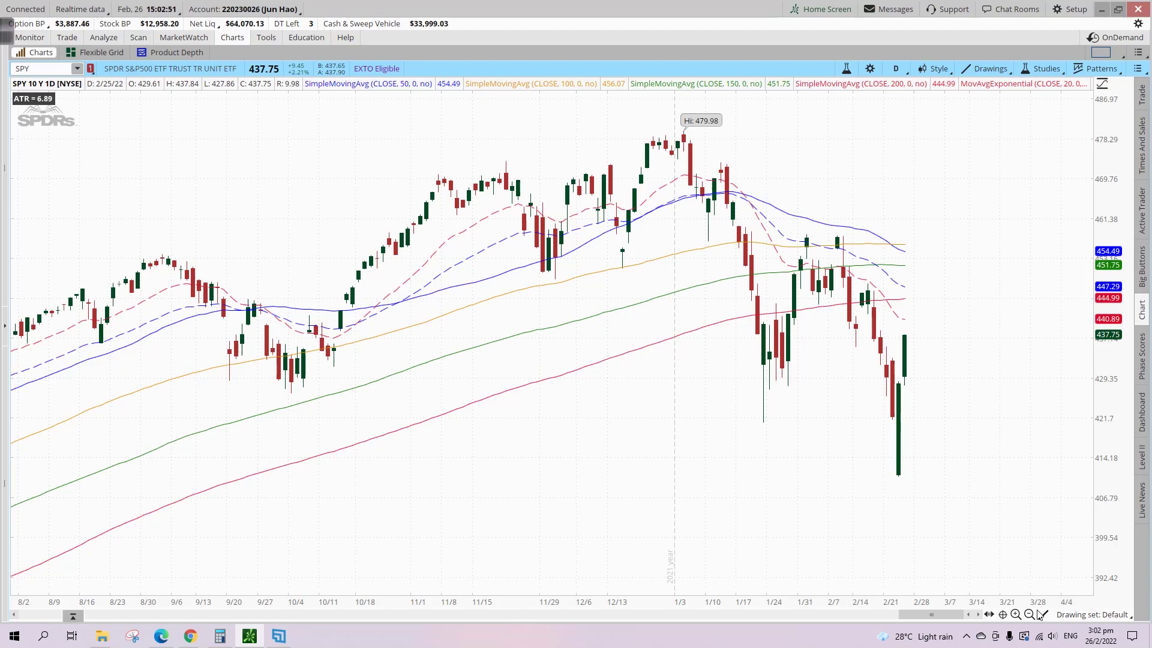
Trace SPY's January decline, its rebound into early February and the second decline with freehand arrows.
left_click(1015, 614)
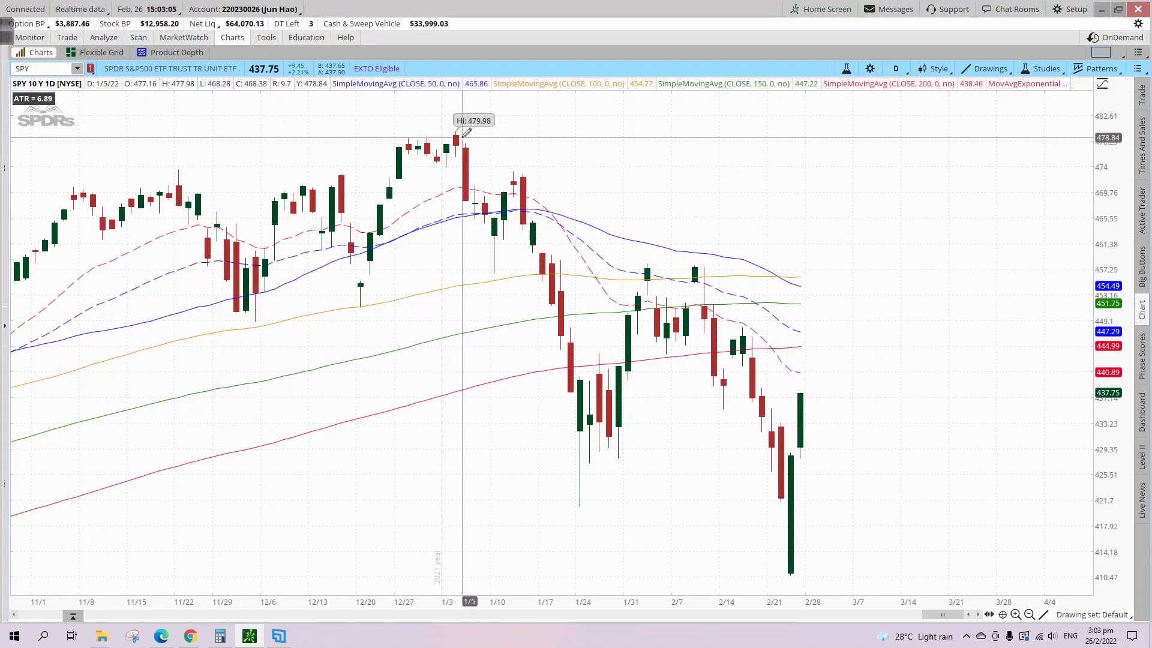
mouse_move(125, 87)
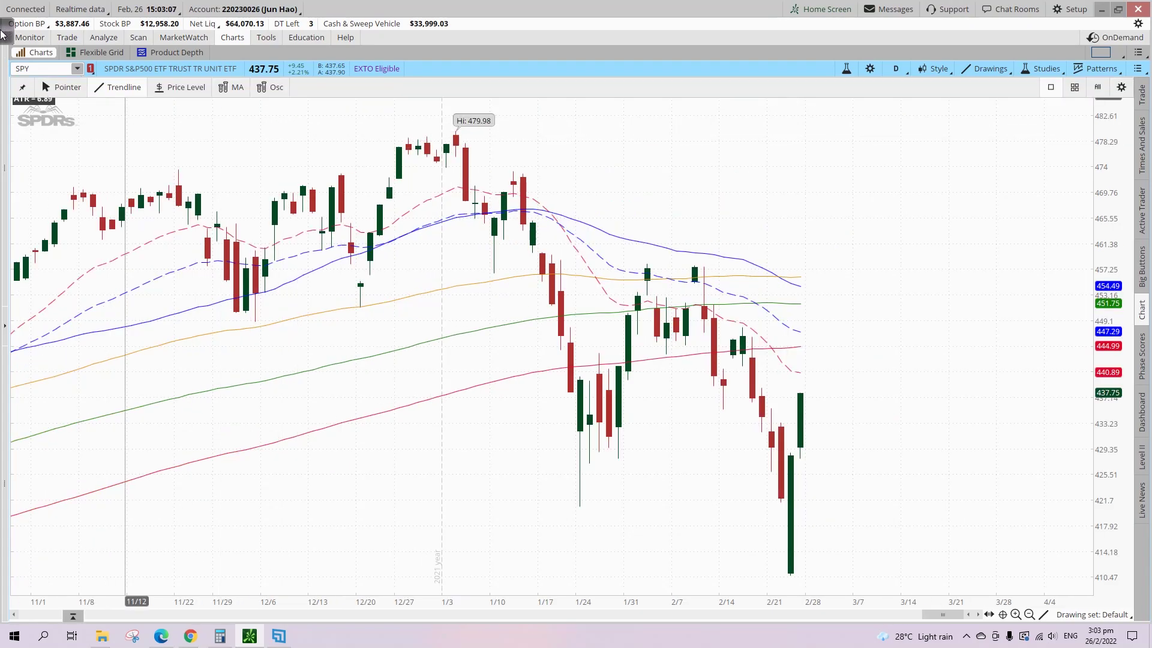
mouse_move(447, 137)
left_mouse_down()
mouse_move(498, 233)
mouse_move(585, 472)
mouse_move(680, 298)
left_mouse_up()
mouse_move(652, 298)
left_mouse_down()
mouse_move(687, 297)
mouse_move(765, 474)
mouse_move(759, 511)
mouse_move(782, 505)
left_mouse_up()
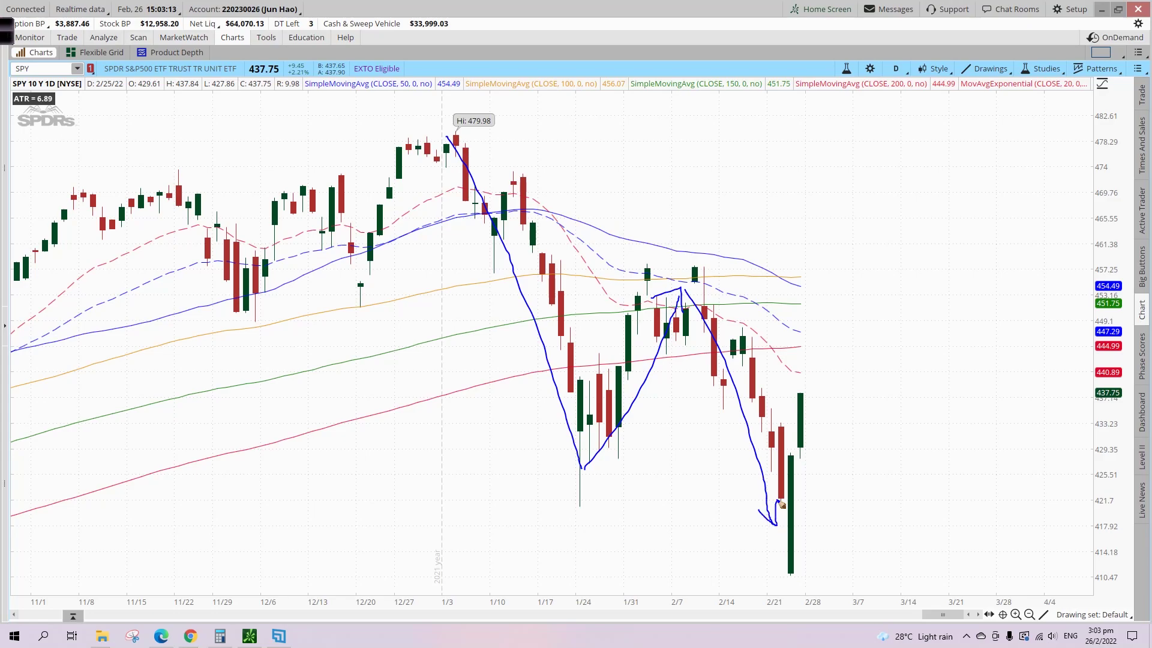
Draw Fibonacci retracements on SPY from the early-January high of 479.98 to the late-January low.
left_click(1044, 614)
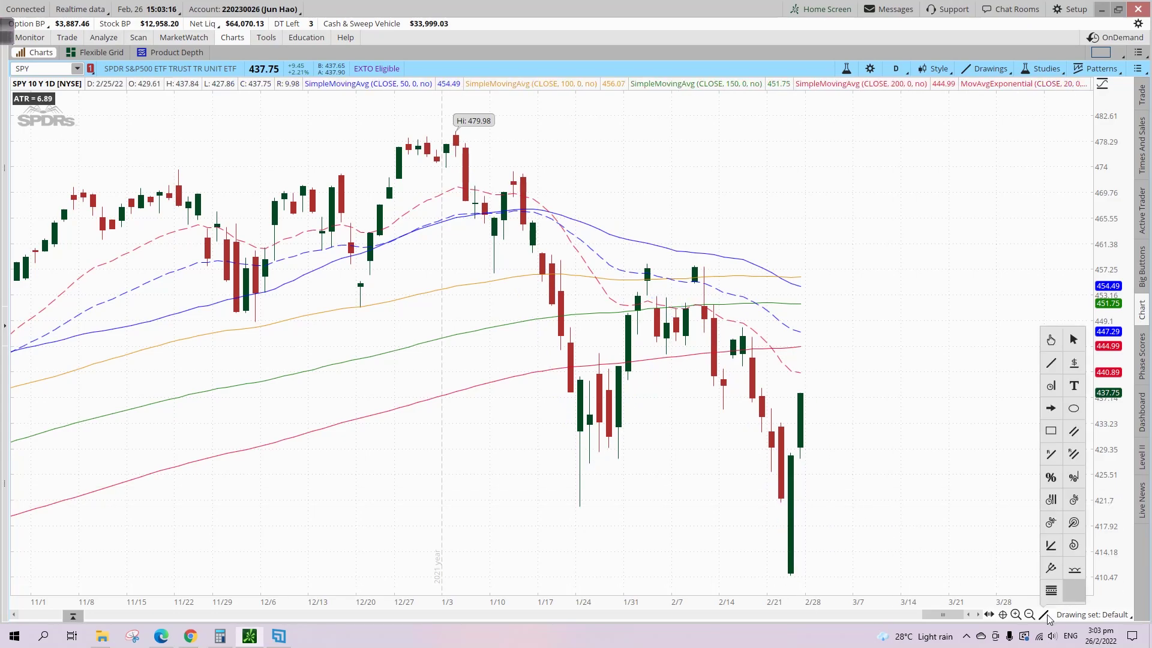
left_click(1051, 477)
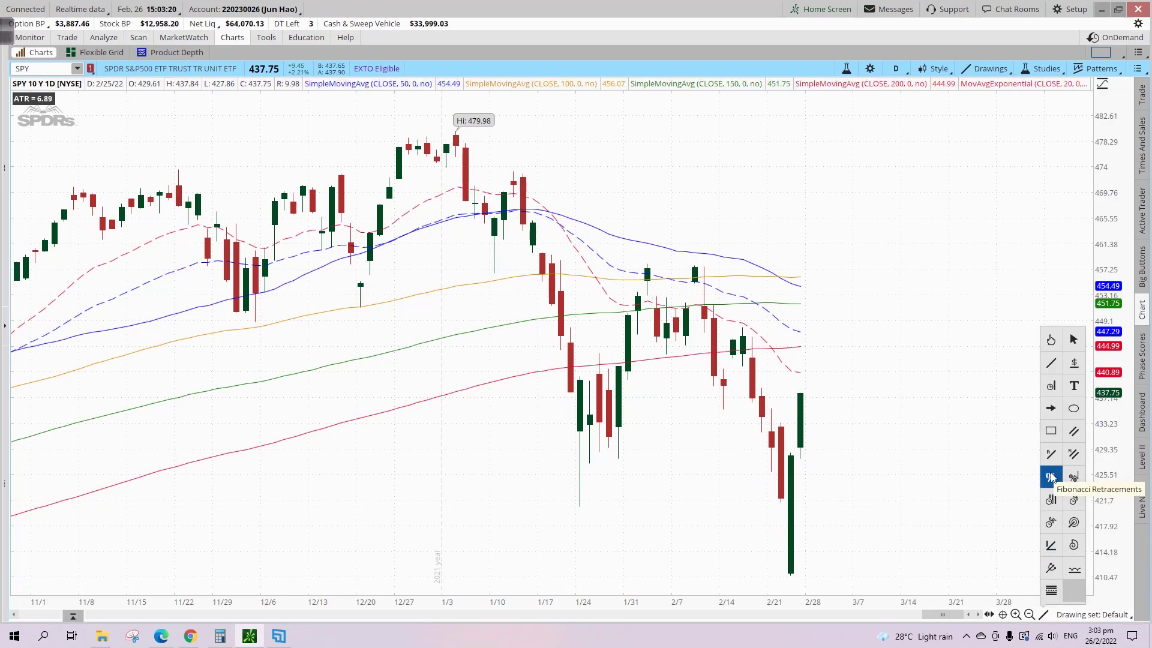
left_click(455, 131)
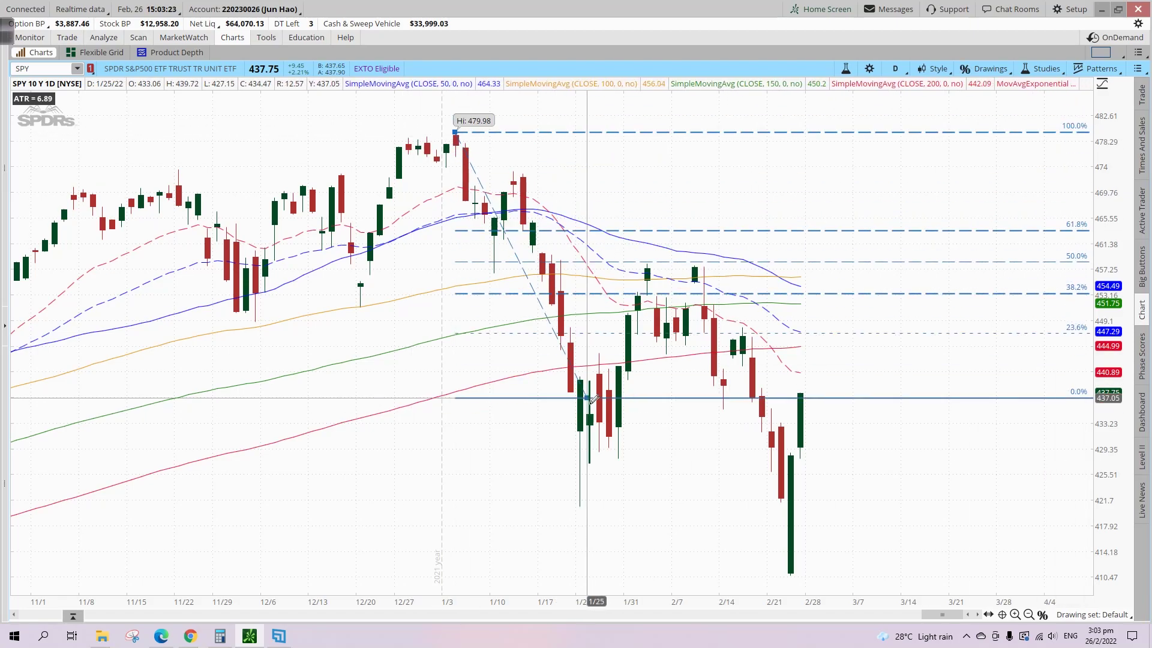
left_click(587, 505)
Draw an arrow along SPY's rebound from the late-January low and circle the 61.8% retracement label.
mouse_move(590, 501)
left_mouse_down()
mouse_move(668, 271)
mouse_move(671, 280)
left_mouse_up()
mouse_move(1074, 254)
left_mouse_down()
mouse_move(1087, 276)
mouse_move(1066, 252)
left_mouse_up()
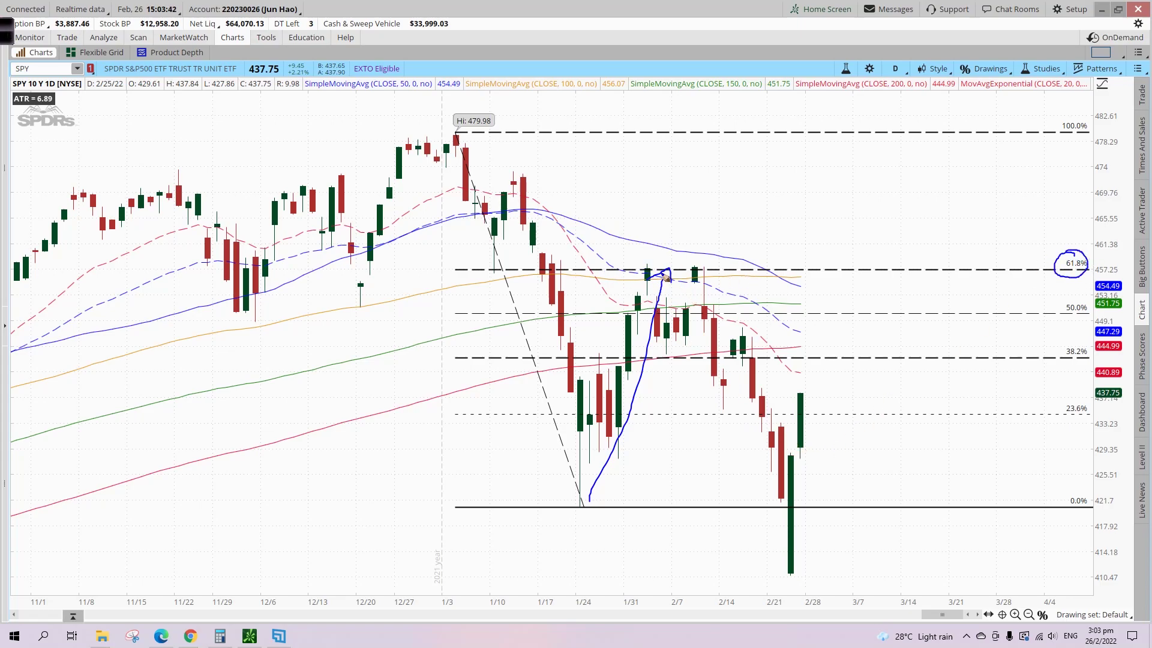
left_click_drag(668, 269, 658, 277)
Replace the annotations with circles on the two early-February peaks, and replace those with an arrow along the decline that follows.
key("e")
mouse_move(658, 262)
left_mouse_down()
mouse_move(643, 268)
mouse_move(676, 280)
mouse_move(709, 269)
mouse_move(698, 257)
left_mouse_up()
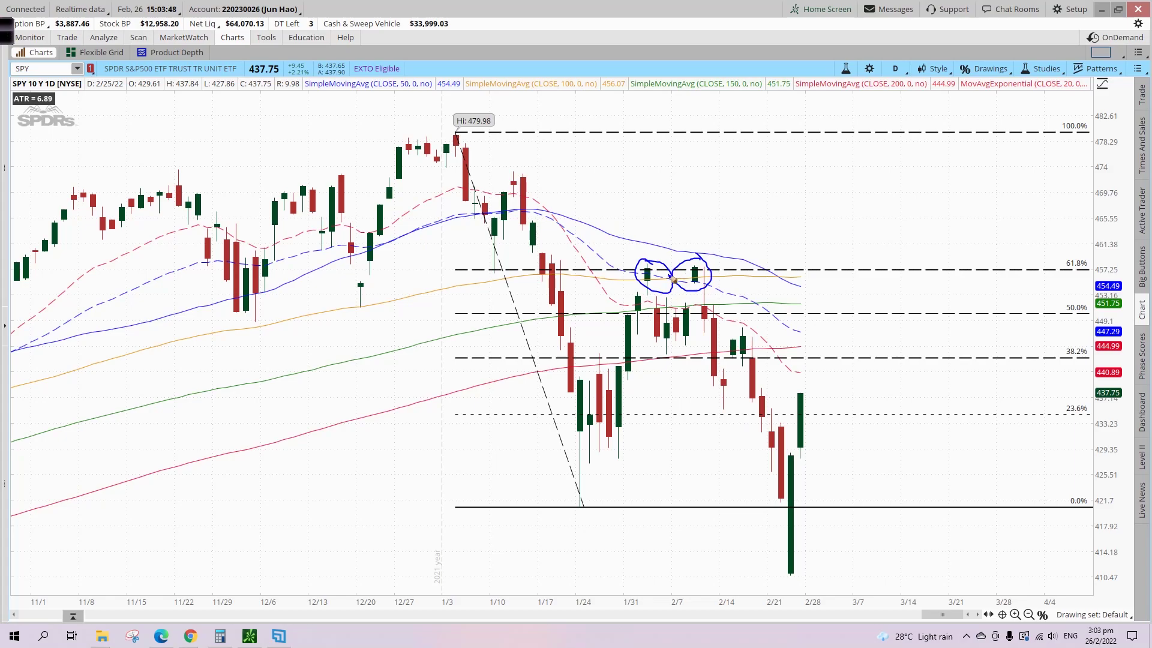
key("e")
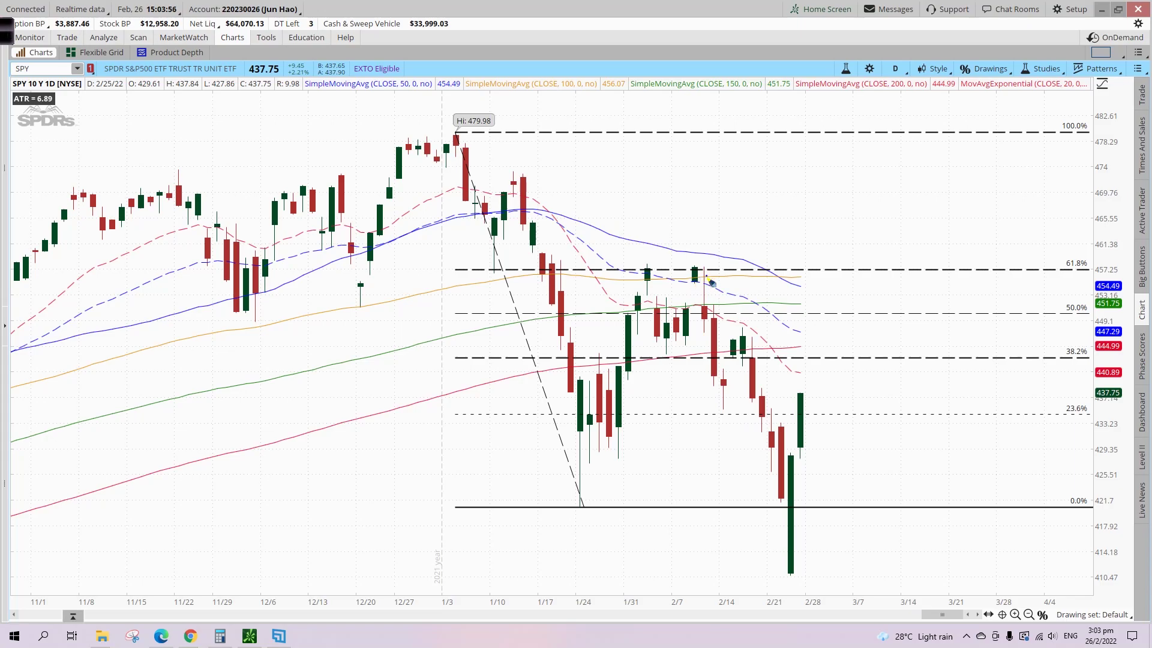
mouse_move(708, 278)
left_mouse_down()
mouse_move(786, 531)
mouse_move(803, 502)
left_mouse_up()
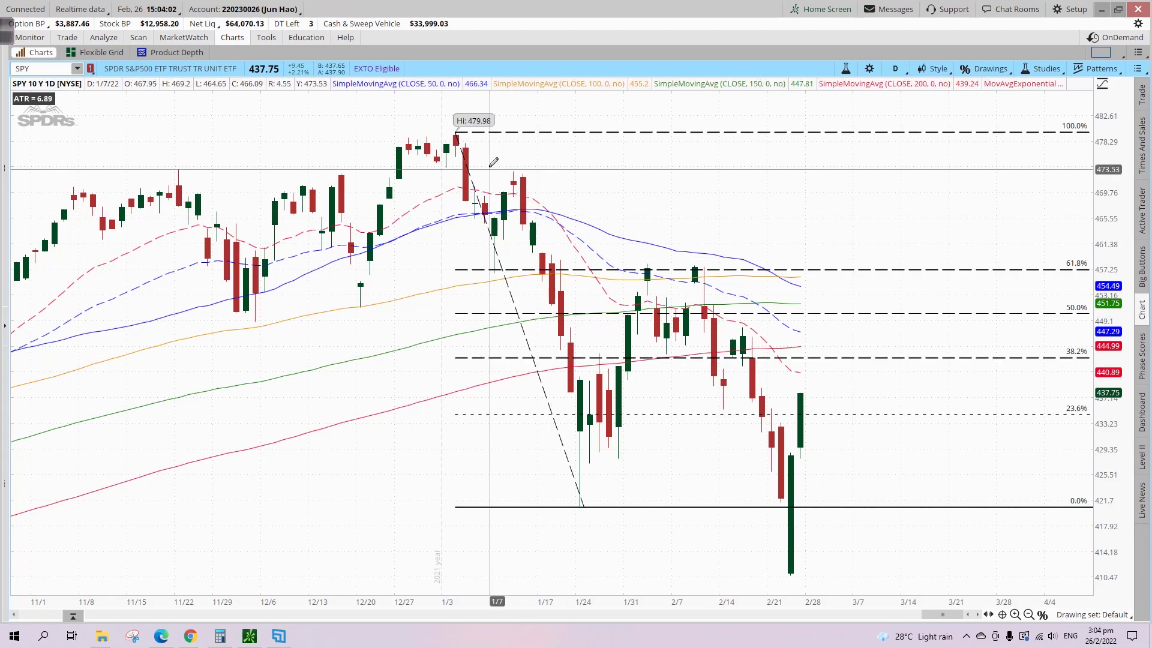
Re-anchor the Fibonacci retracement from the early-February high to the late-February low and circle its 61.8% level.
left_click(55, 87)
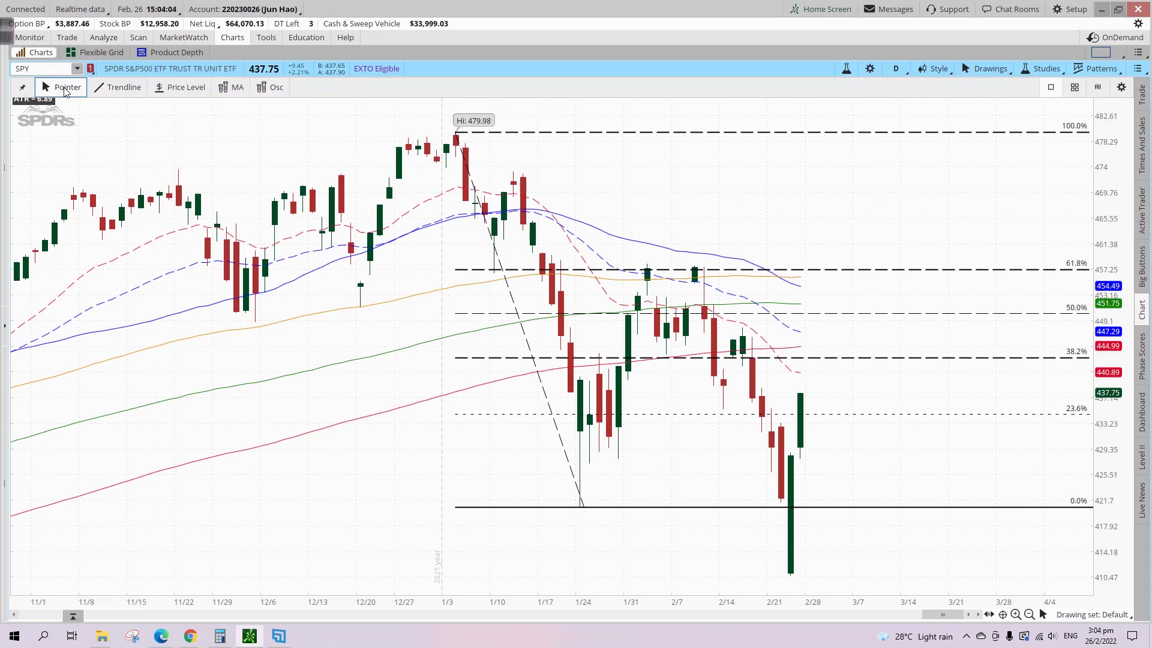
mouse_move(454, 133)
left_mouse_down()
mouse_move(586, 258)
mouse_move(625, 265)
left_mouse_up()
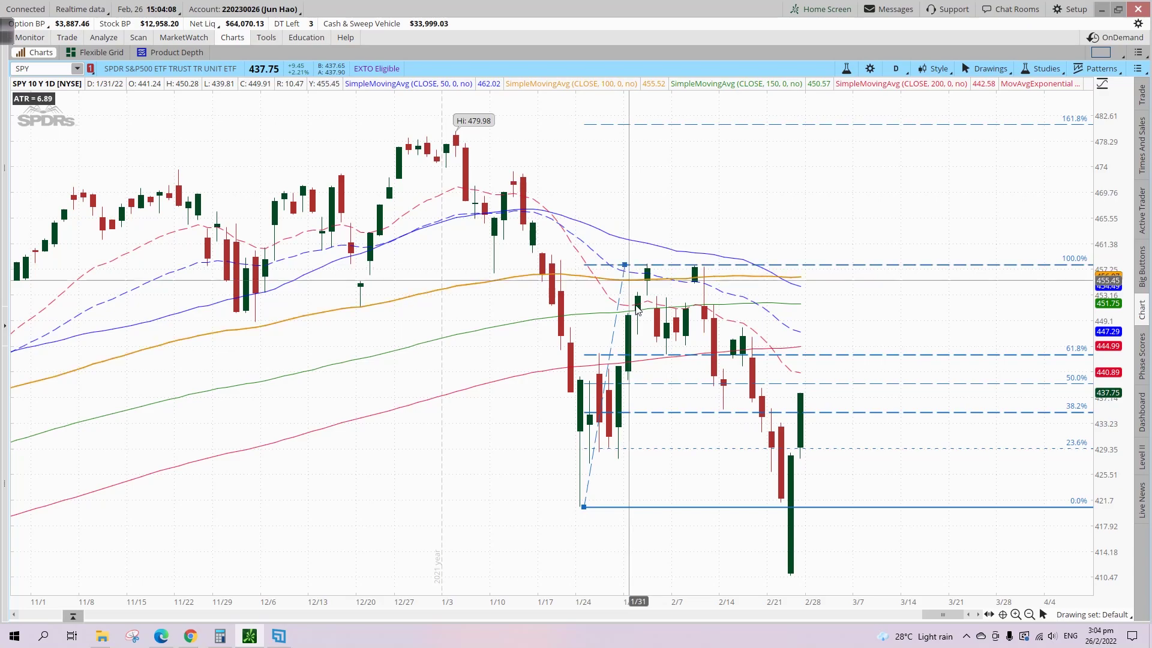
mouse_move(583, 507)
left_mouse_down()
mouse_move(738, 600)
mouse_move(740, 575)
left_mouse_up()
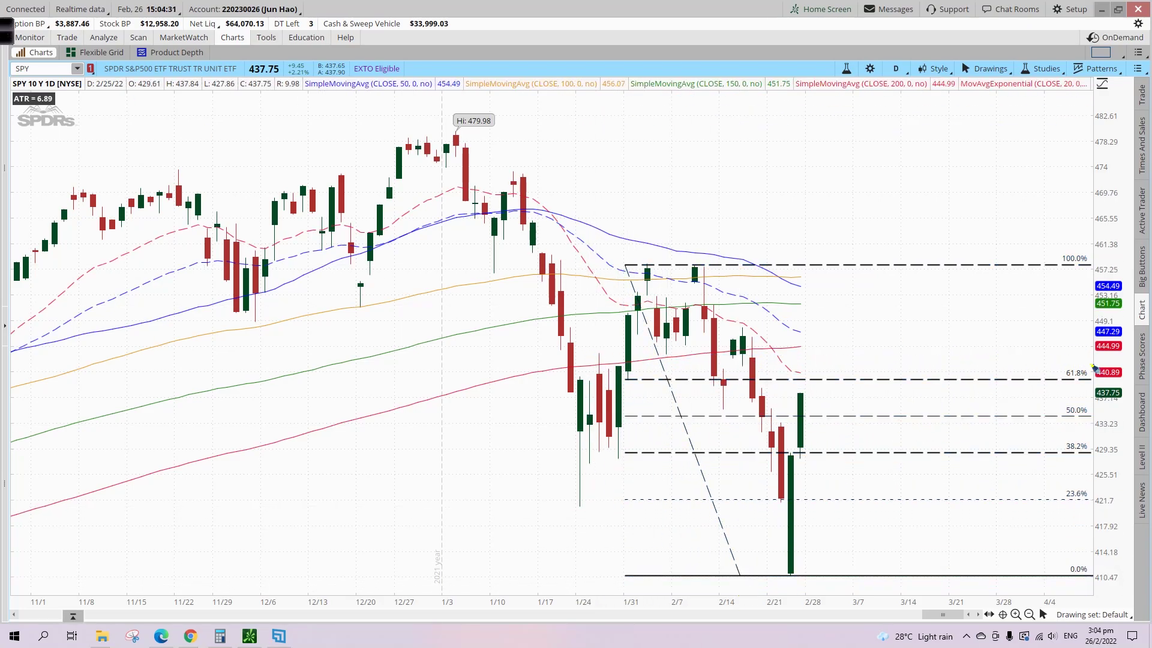
mouse_move(1093, 367)
left_mouse_down()
mouse_move(1107, 396)
mouse_move(1050, 358)
left_mouse_up()
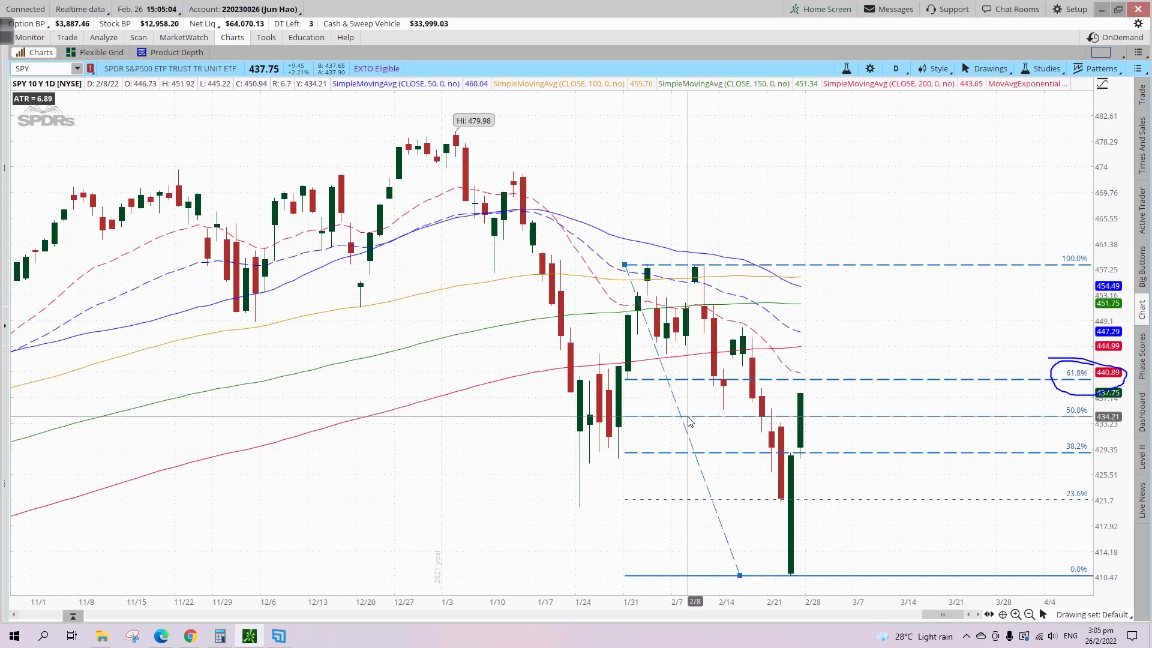
Delete the Fibonacci retracement from SPY and load the TSM daily chart from the T.Monitor watchlist.
key("Delete")
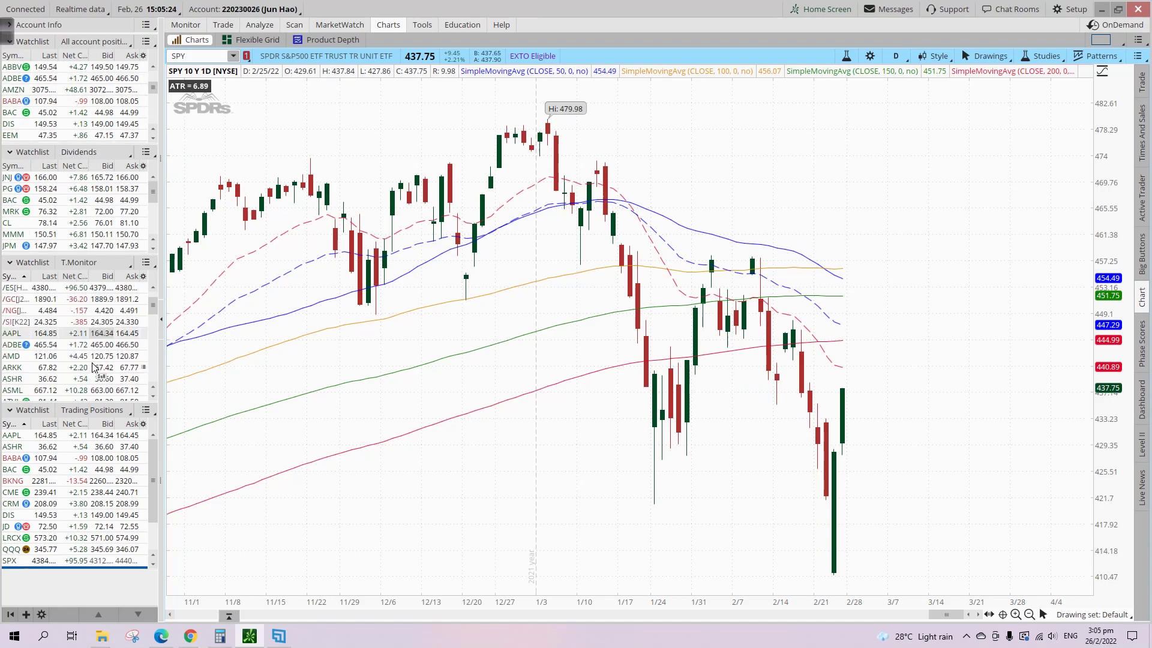
scroll(93, 370, "down", 5)
scroll(94, 370, "down", 5)
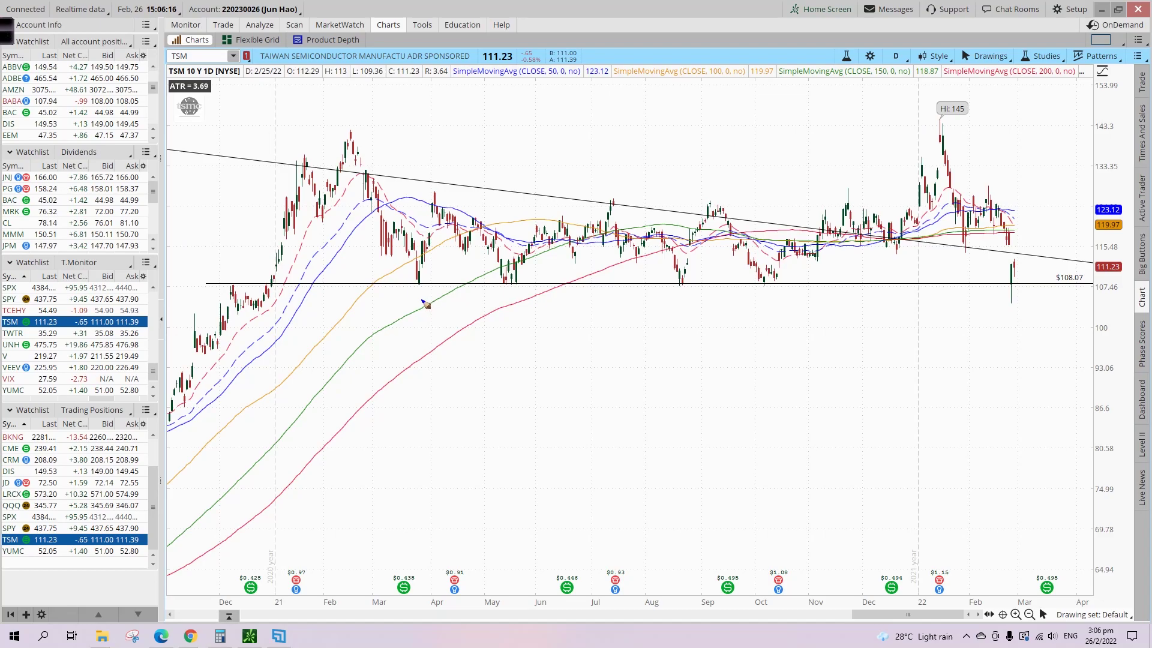
Annotate TSM's $108.07 level, marking the December 2020 high with an arrow along the rally and circling the four 2021 lows near the level.
left_click(1055, 289)
mouse_move(243, 289)
left_mouse_down()
mouse_move(225, 286)
mouse_move(324, 255)
left_mouse_up()
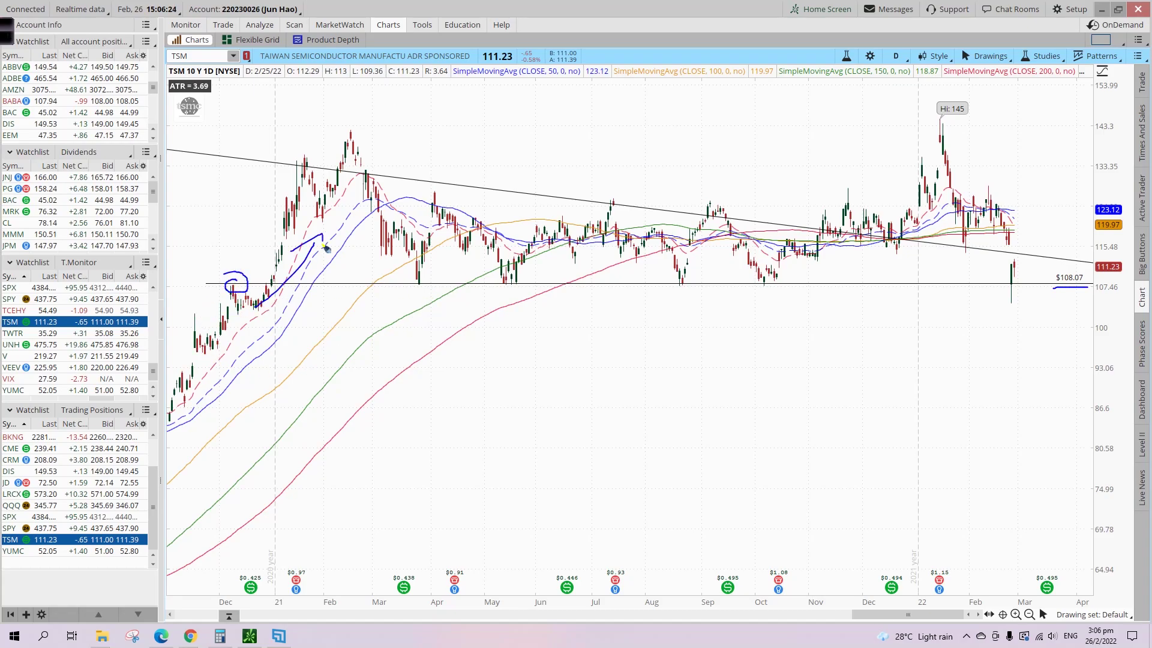
mouse_move(427, 274)
left_mouse_down()
mouse_move(396, 293)
mouse_move(432, 278)
left_mouse_up()
left_click_drag(517, 278, 514, 280)
mouse_move(694, 279)
left_mouse_down()
mouse_move(700, 295)
mouse_move(698, 277)
left_mouse_up()
mouse_move(774, 278)
left_mouse_down()
mouse_move(763, 301)
mouse_move(780, 281)
left_mouse_up()
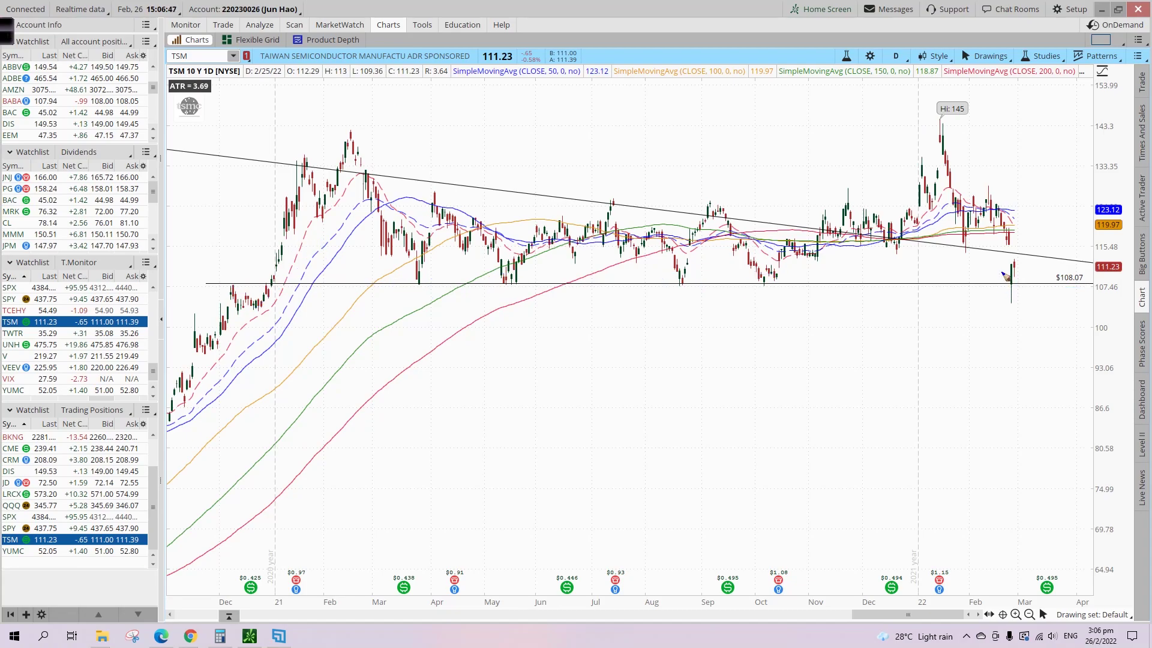
Mark the recent TSM candles near $108.07 and delete the long descending trendline from the chart.
mouse_move(1020, 307)
left_mouse_down()
mouse_move(1023, 270)
mouse_move(994, 290)
mouse_move(1027, 308)
left_mouse_up()
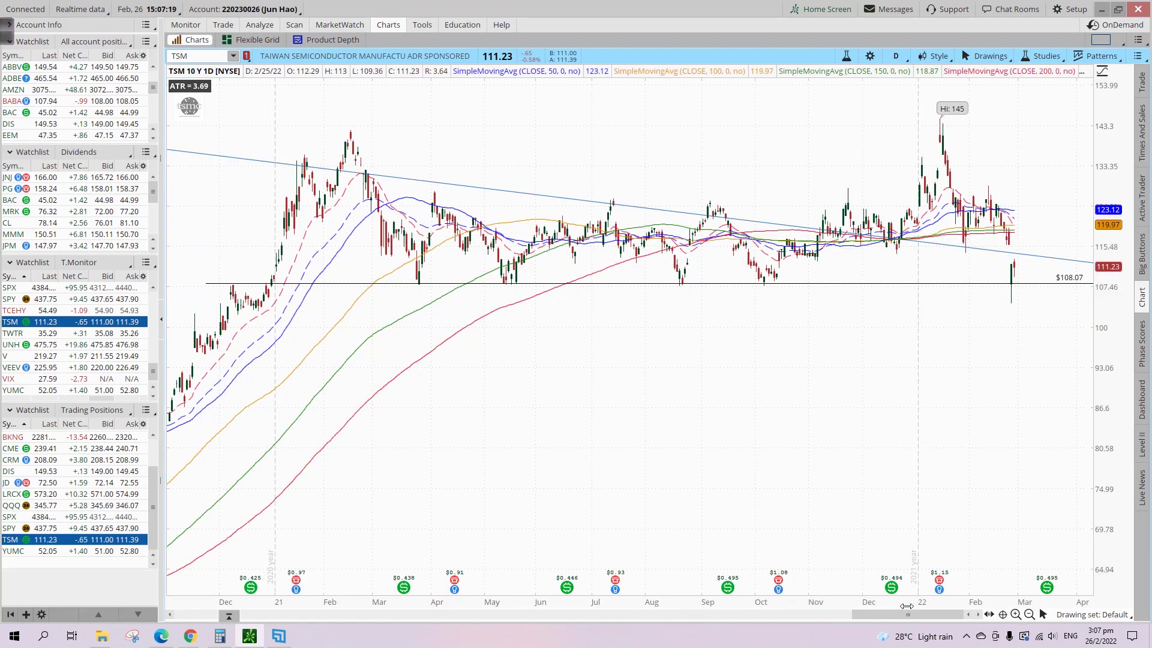
left_click(372, 174)
key("Delete")
Add price levels to TSM at $125.17 along the 2021 highs and at $113.19 just above the latest candles.
mouse_move(254, 80)
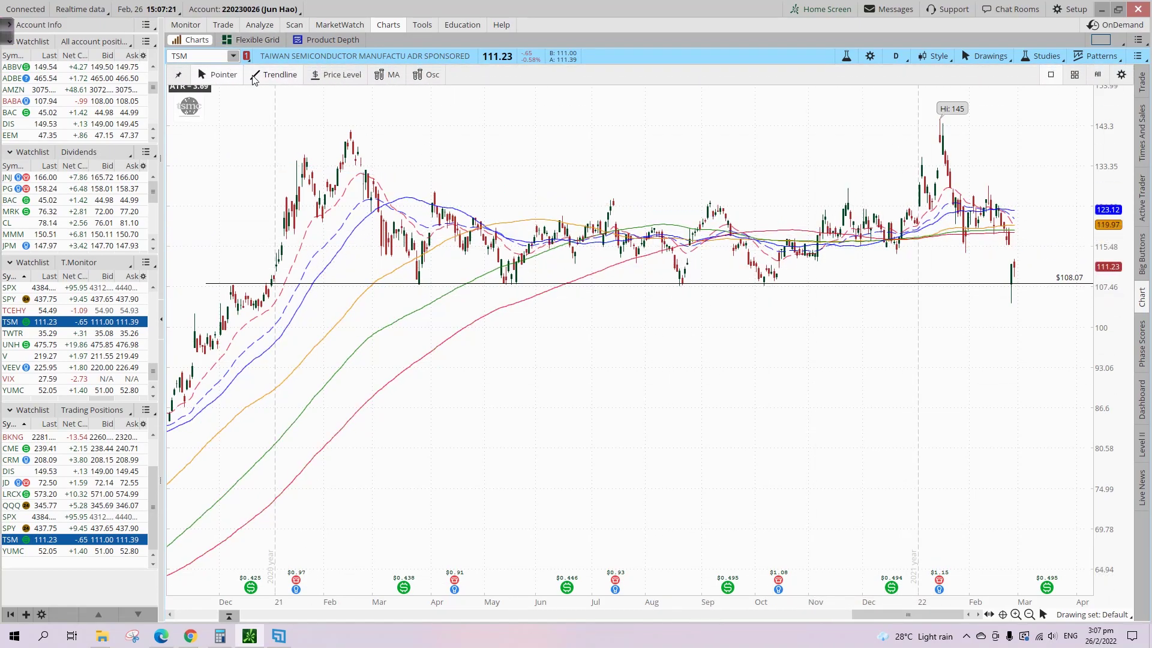
left_click(336, 75)
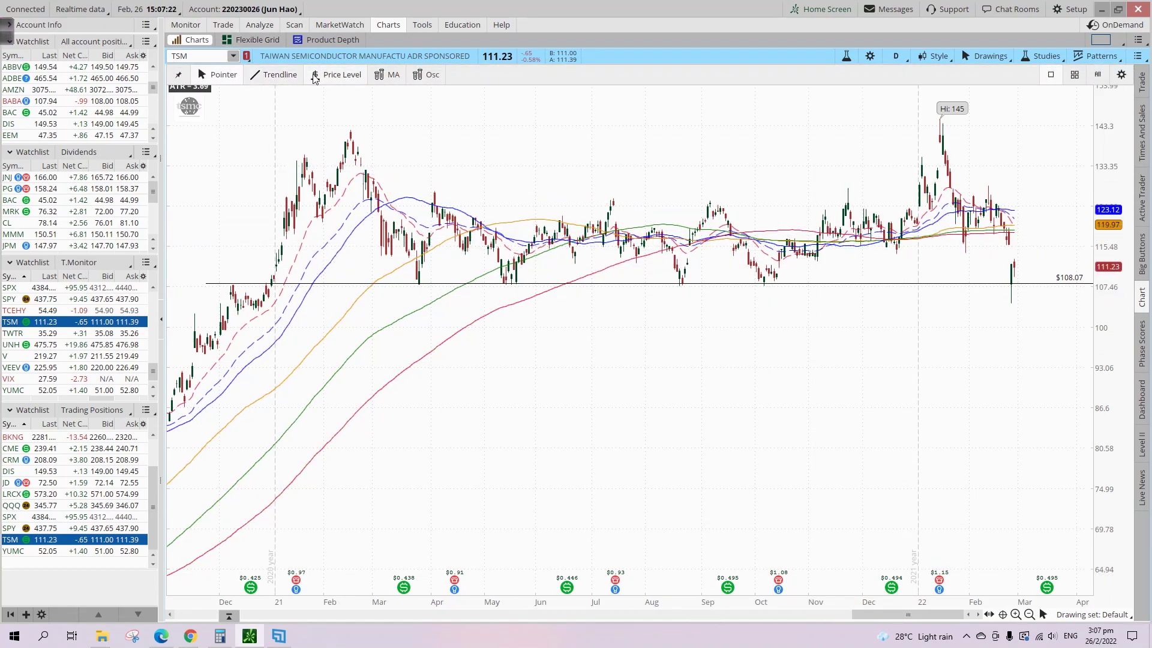
left_click(321, 201)
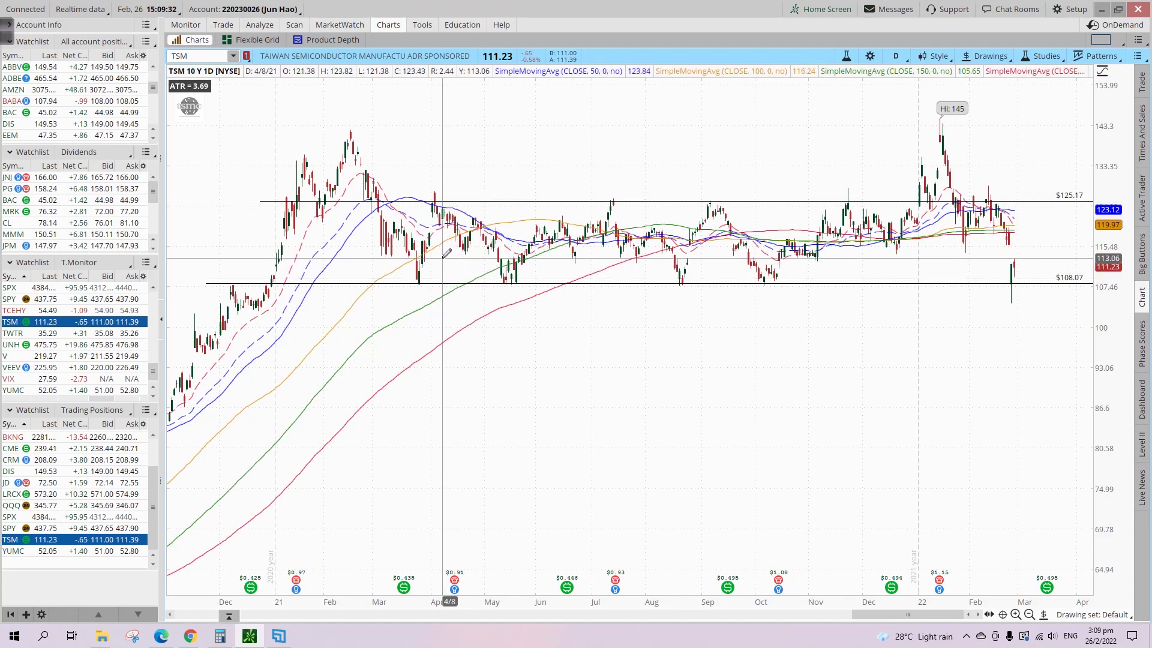
left_click(373, 258)
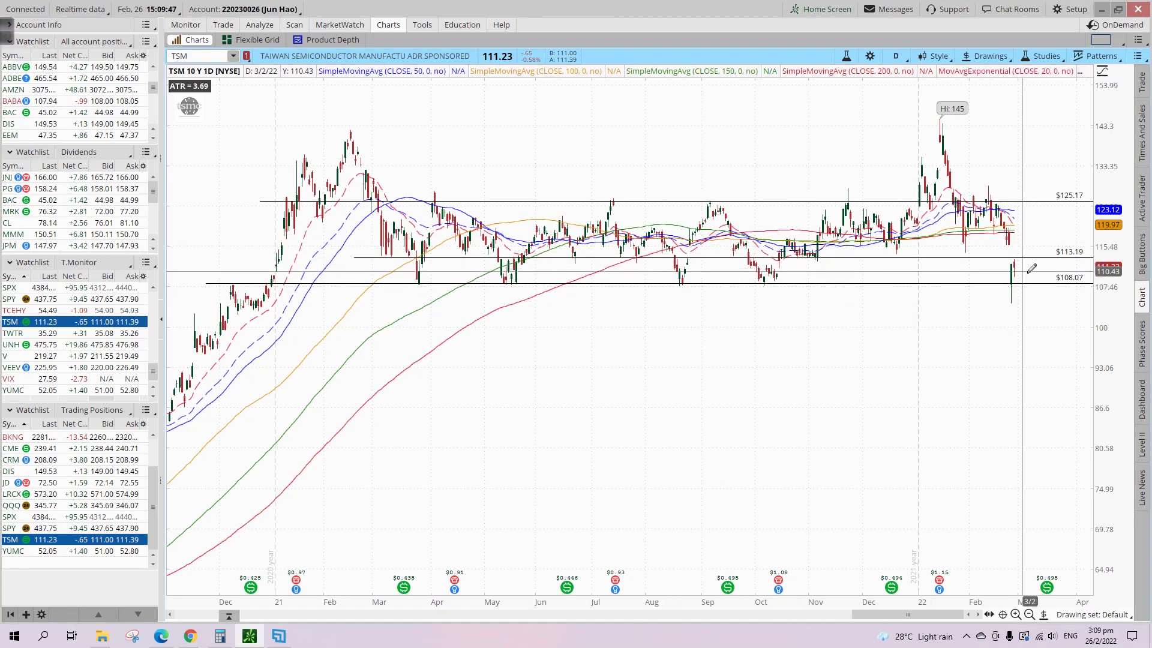
left_click_drag(925, 282, 1002, 319)
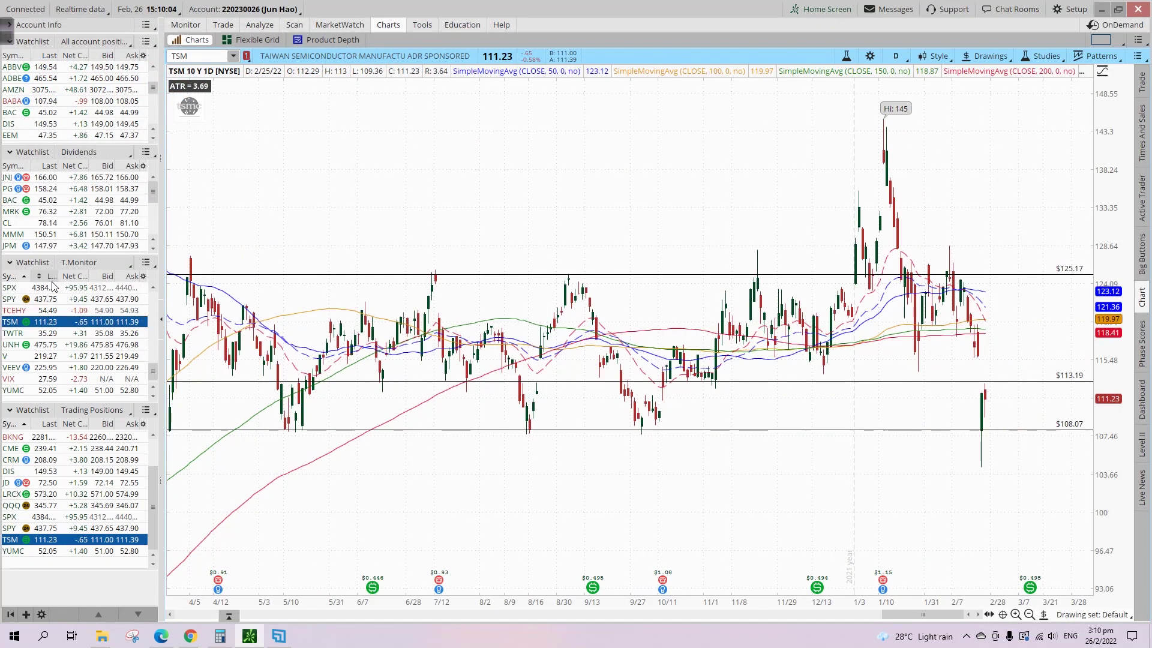
Load the ADBE daily chart from the account positions watchlist.
scroll(77, 323, "up", 5)
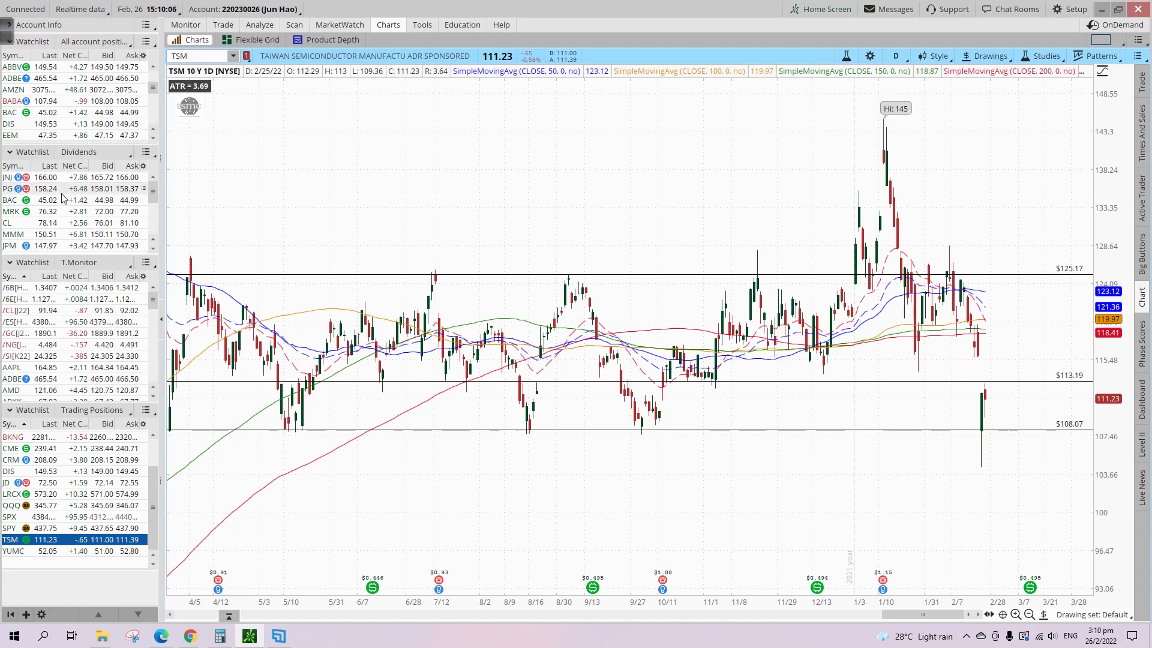
left_click(56, 80)
scroll(964, 304, "up", 5)
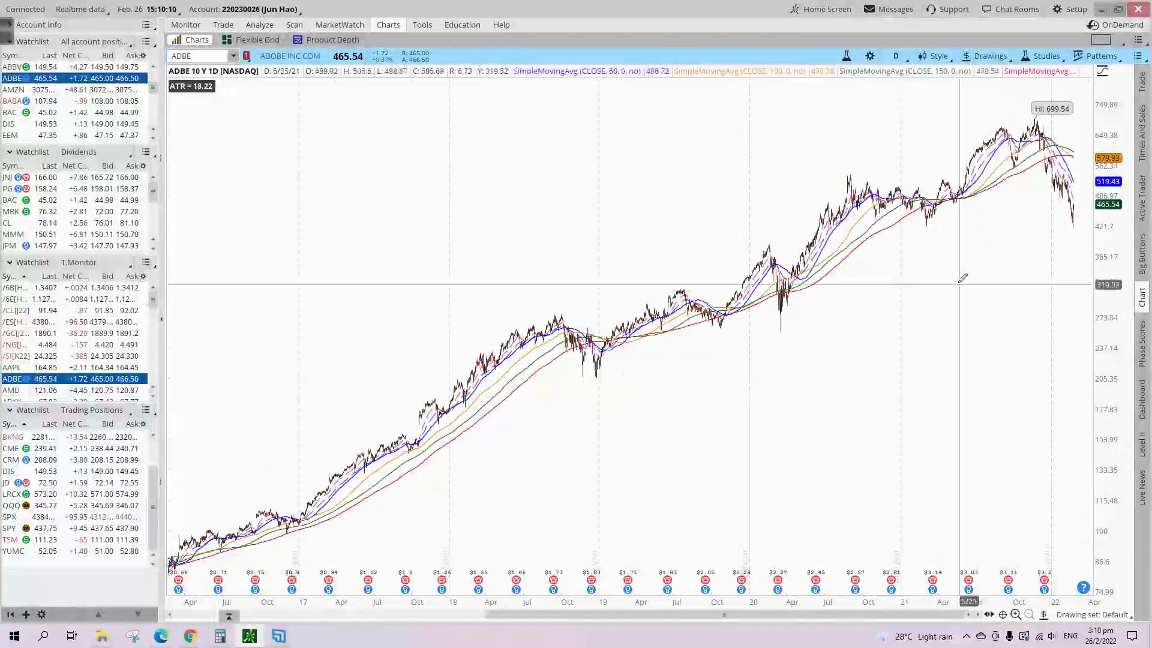
Measure ADBE's decline from the November 2021 high at 699.54 to the late-February 2022 low with a trendline.
mouse_move(513, 496)
left_mouse_down()
mouse_move(1109, 403)
mouse_move(1111, 412)
left_mouse_up()
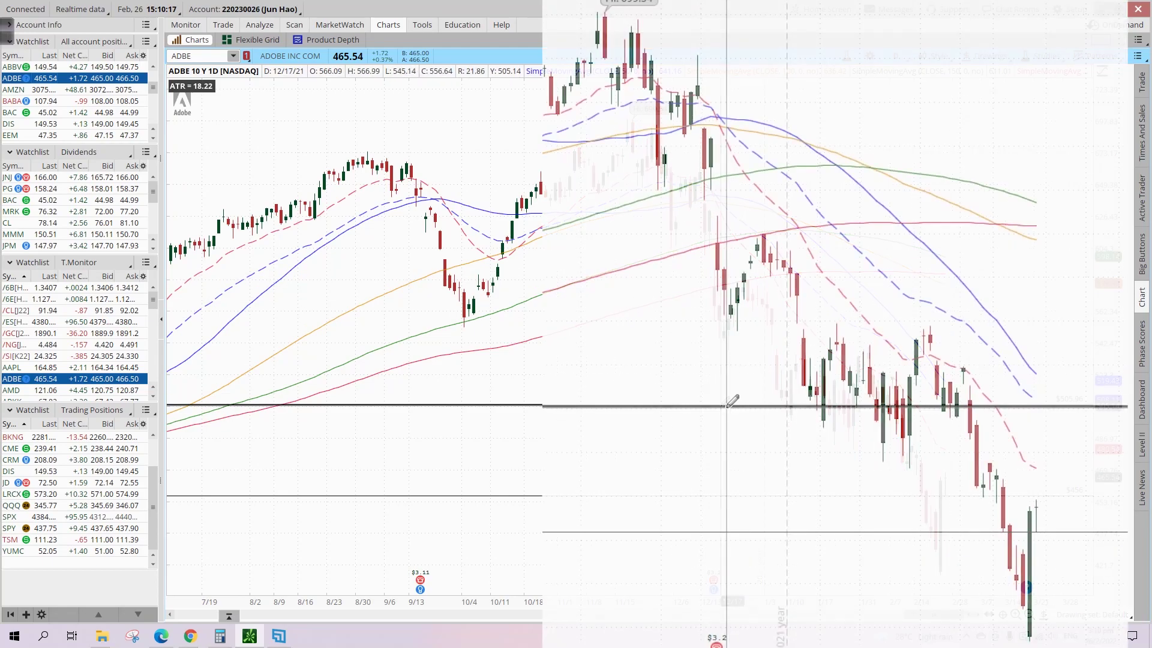
left_click_drag(863, 414, 606, 4)
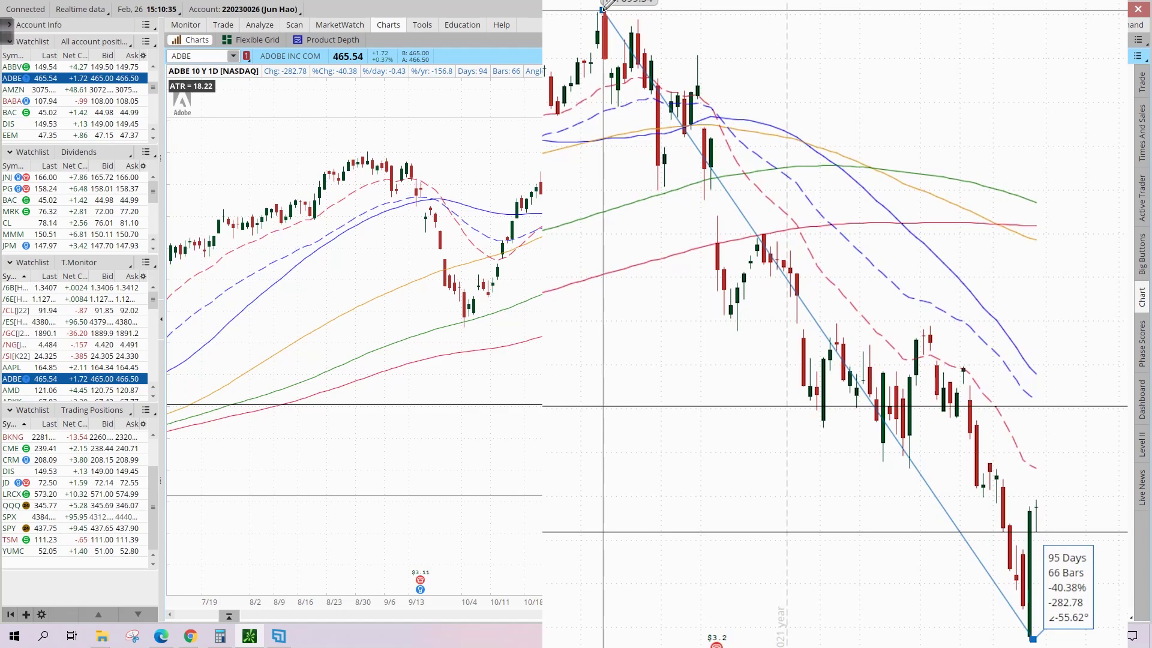
left_click_drag(606, 5, 606, 5)
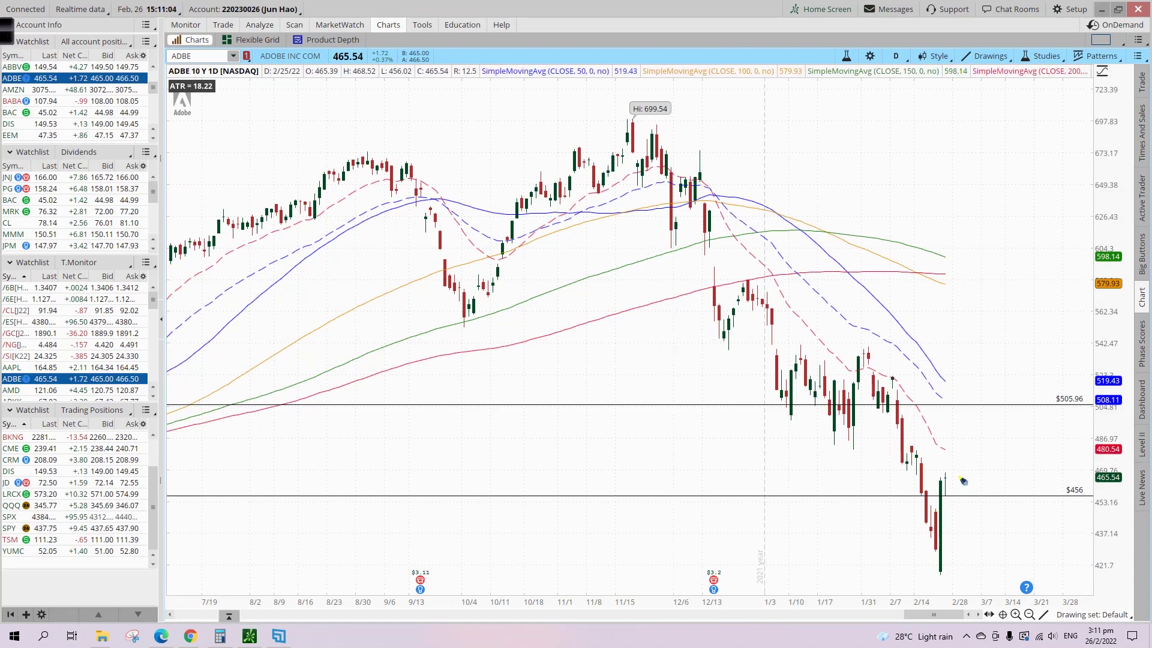
Circle ADBE's late-February candles around the $456 level, clear the circle, and switch the chart to the Max : W time frame.
mouse_move(958, 478)
left_mouse_down()
mouse_move(927, 498)
mouse_move(937, 582)
mouse_move(972, 485)
mouse_move(960, 479)
left_mouse_up()
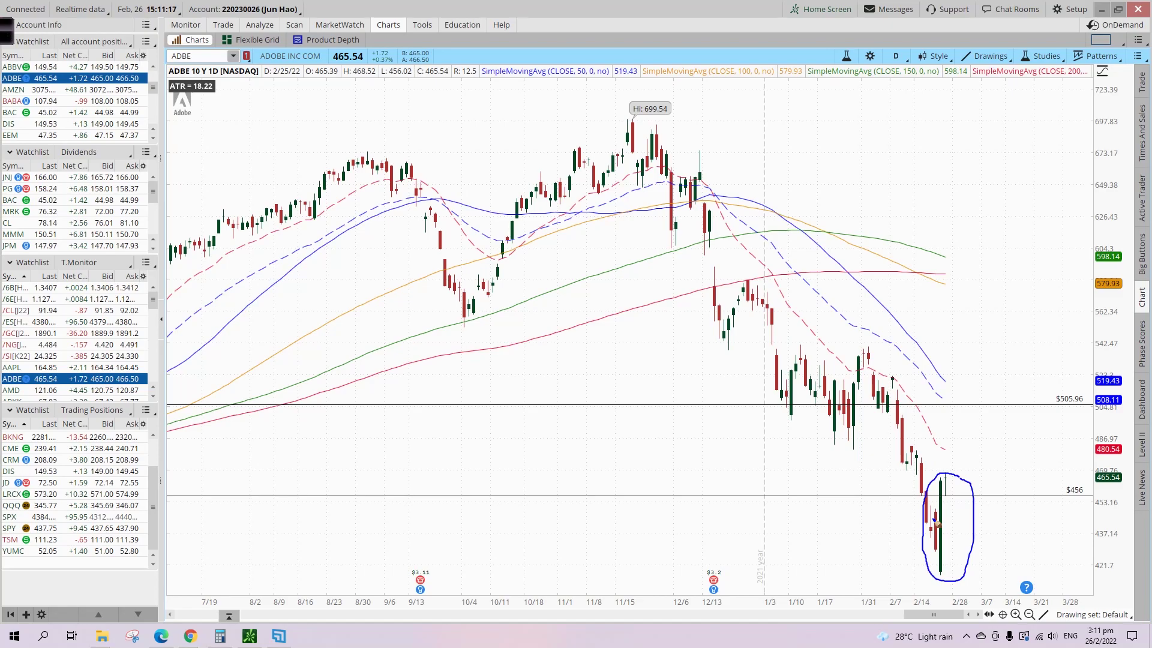
key("Escape")
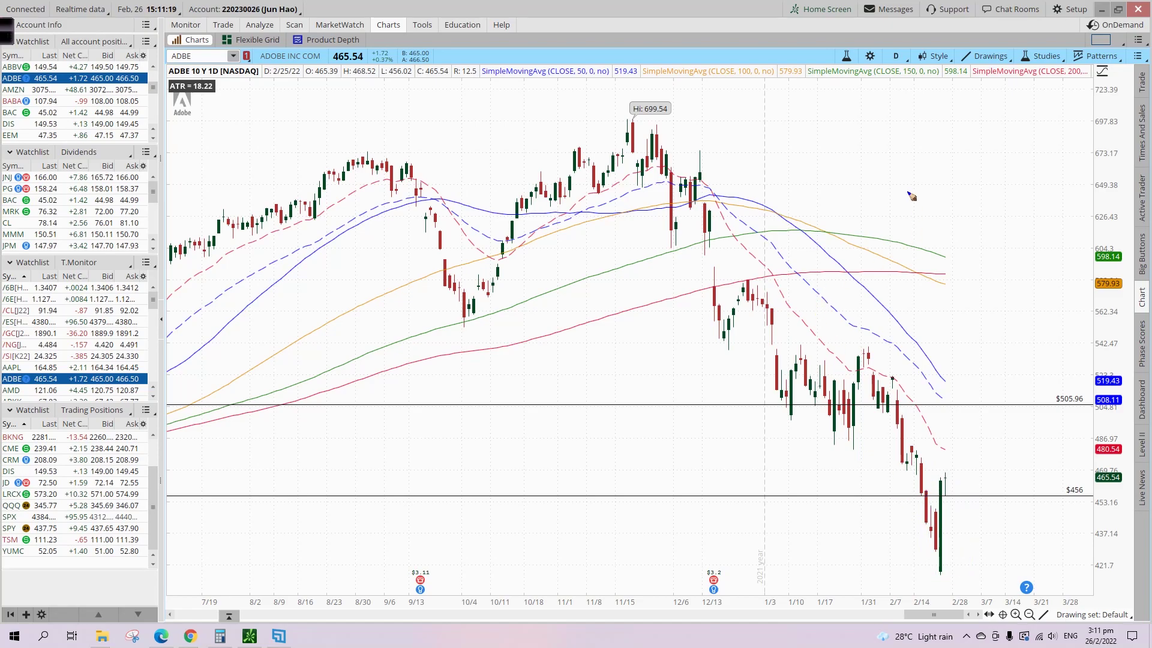
left_click(897, 56)
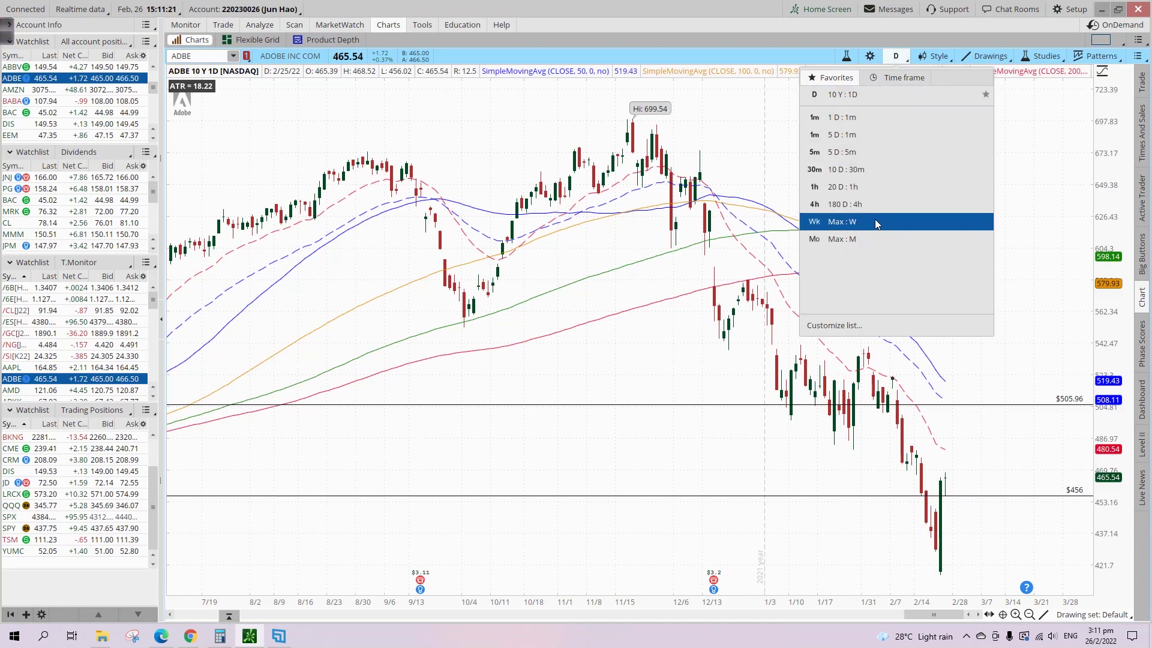
left_click(876, 222)
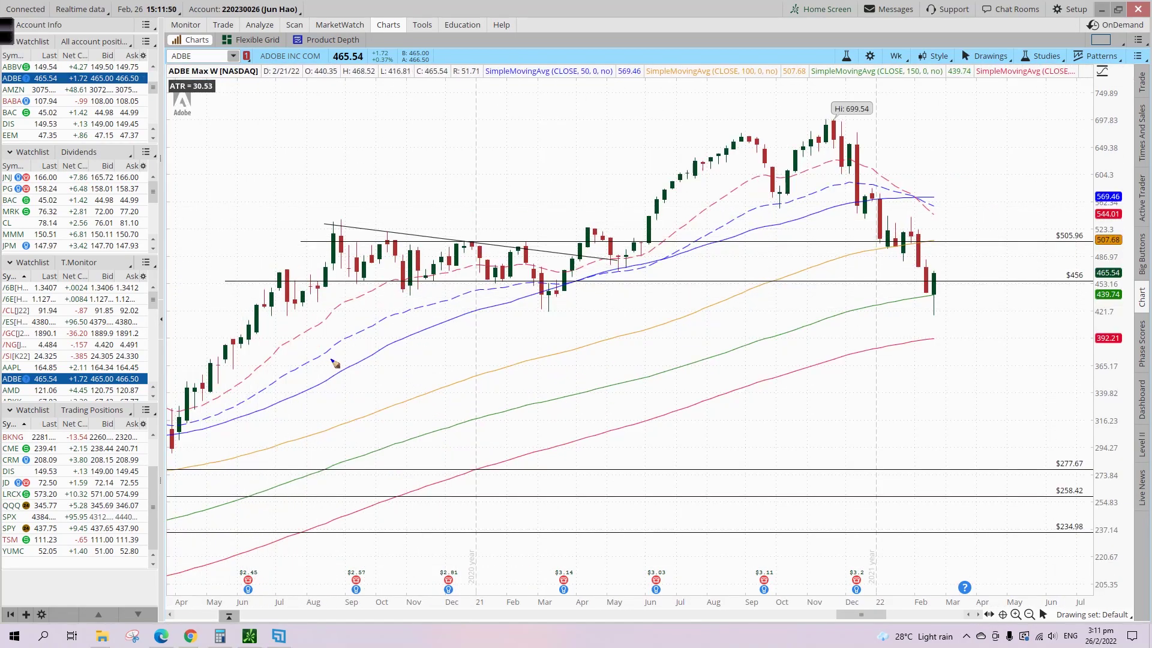
Mark the lower side of ADBE's 2020–21 consolidation, clear the marks, and lower the $456 price level to $426.02.
mouse_move(576, 276)
left_mouse_down()
mouse_move(410, 262)
mouse_move(356, 332)
left_mouse_up()
left_click_drag(459, 350, 596, 275)
key("Escape")
left_click_drag(372, 281, 371, 307)
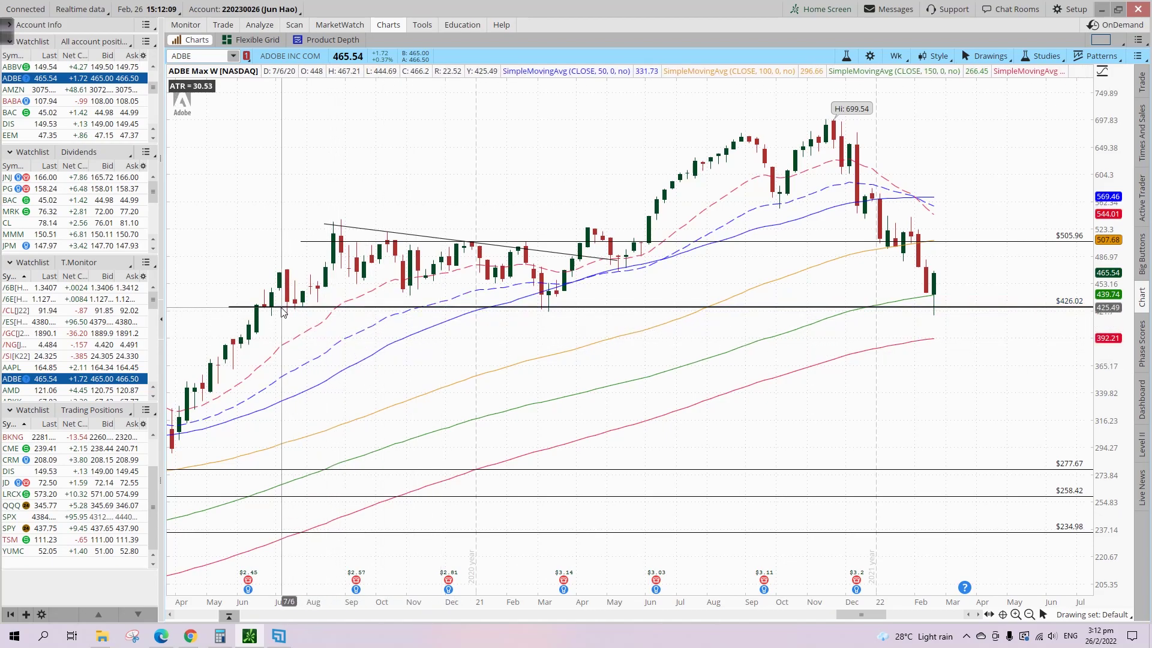